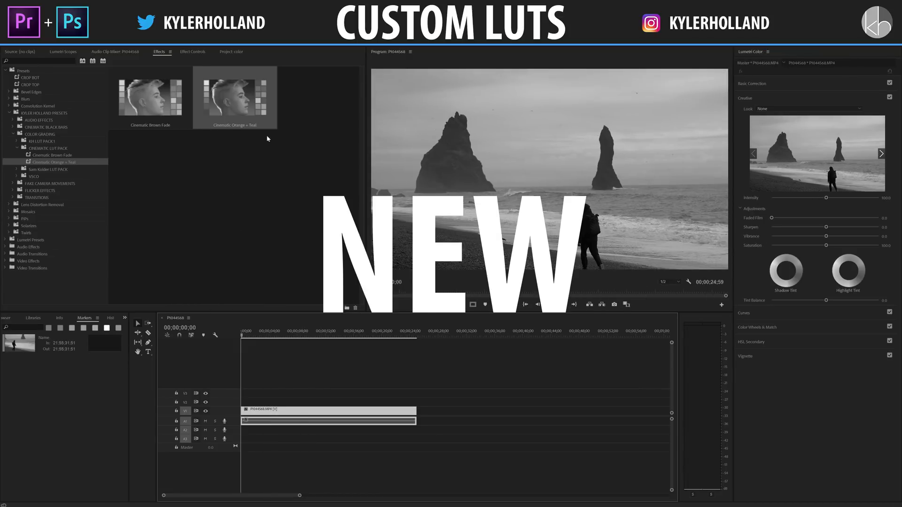
# Play the timeline and preview Cinematic Brown Fade on the beach clip, then undo it
pyautogui.press('space')
pyautogui.click(171, 106)
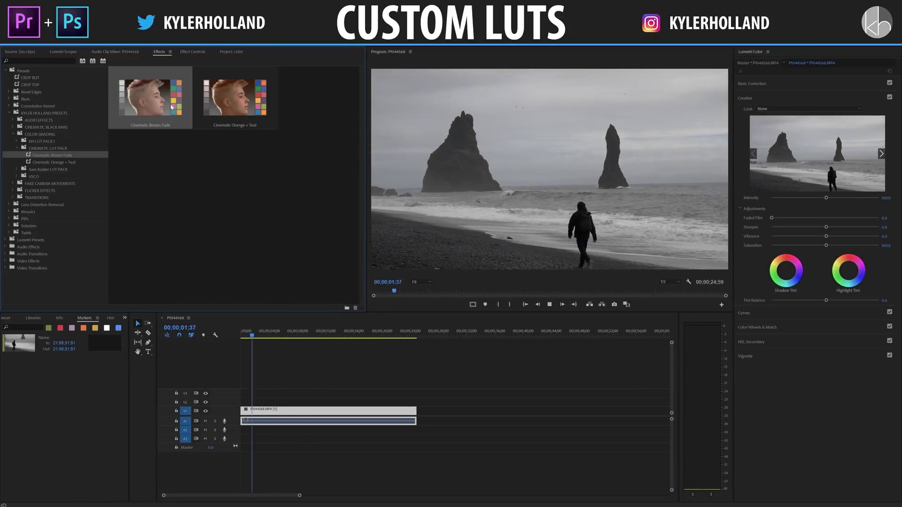
pyautogui.moveTo(171, 107); pyautogui.dragTo(285, 411)
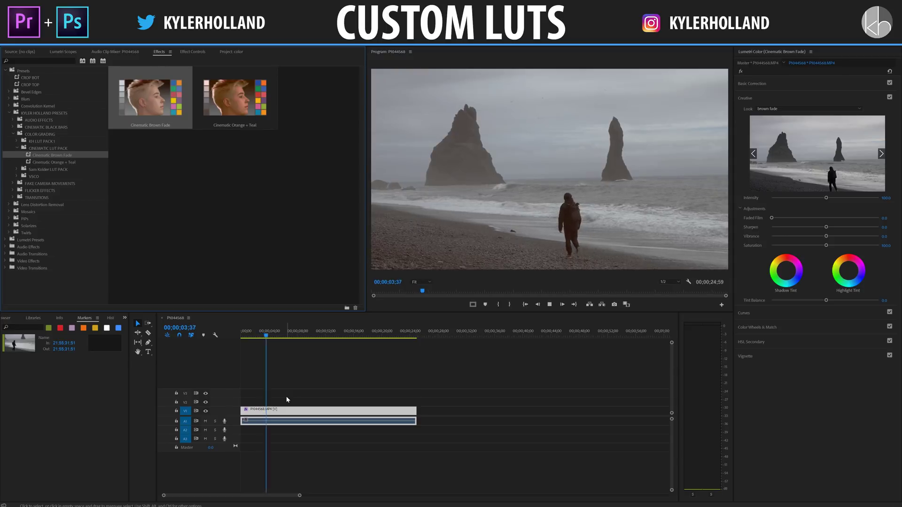
pyautogui.hotkey('ctrl', 'z')
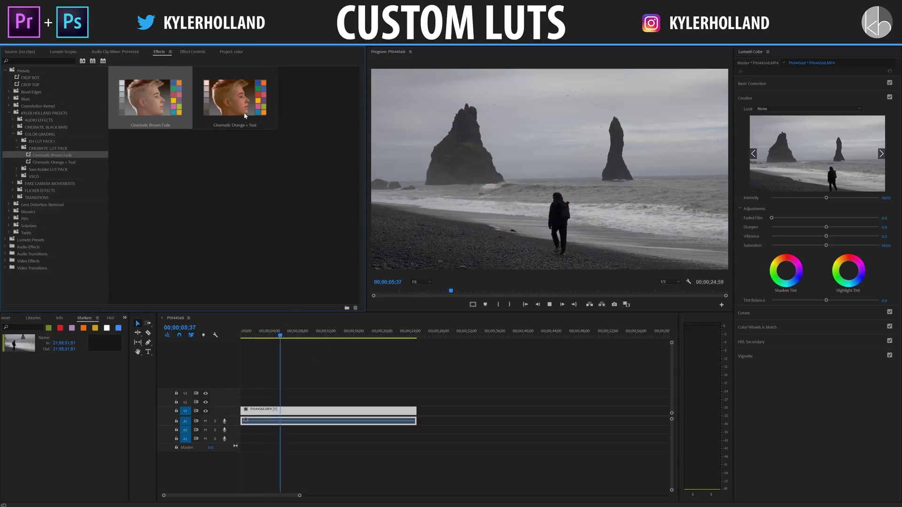
# Try Cinematic Orange + Teal, then Cinematic Brown Fade on the clip, undoing the last look
pyautogui.moveTo(244, 115); pyautogui.dragTo(310, 415)
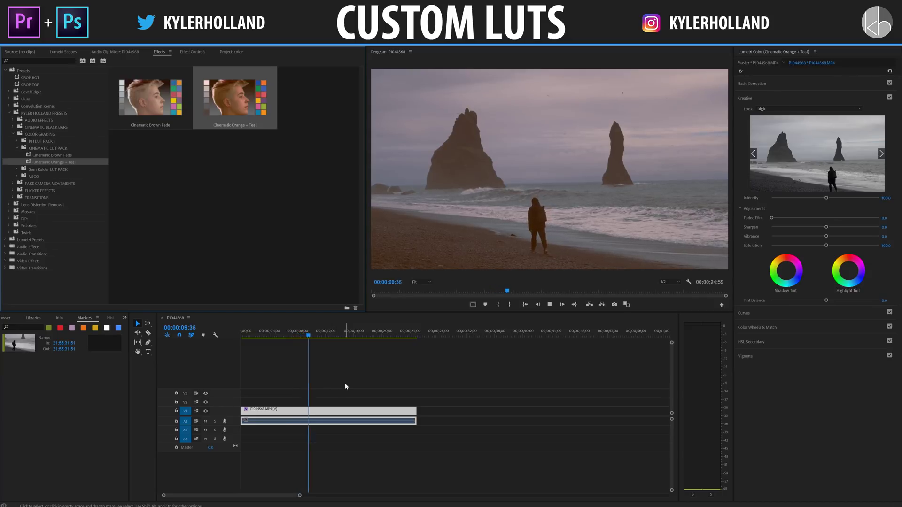
pyautogui.click(320, 339)
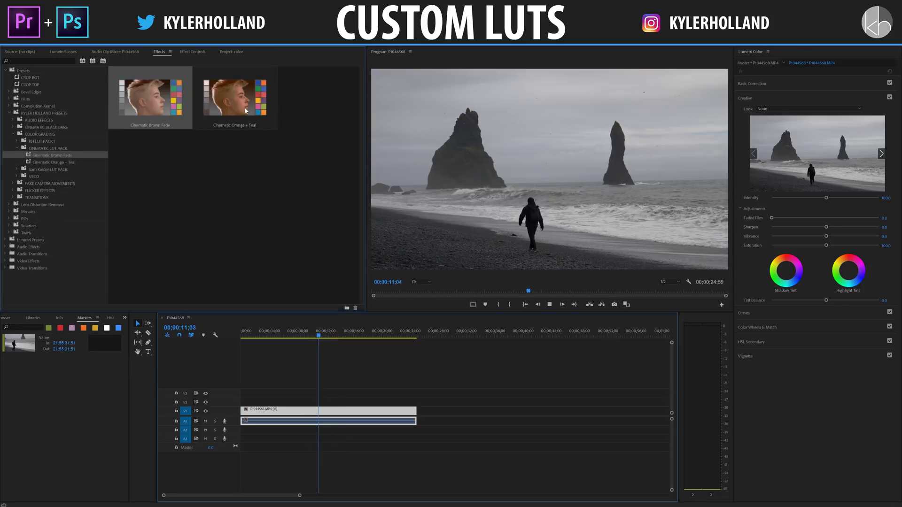
pyautogui.moveTo(235, 99); pyautogui.dragTo(337, 412)
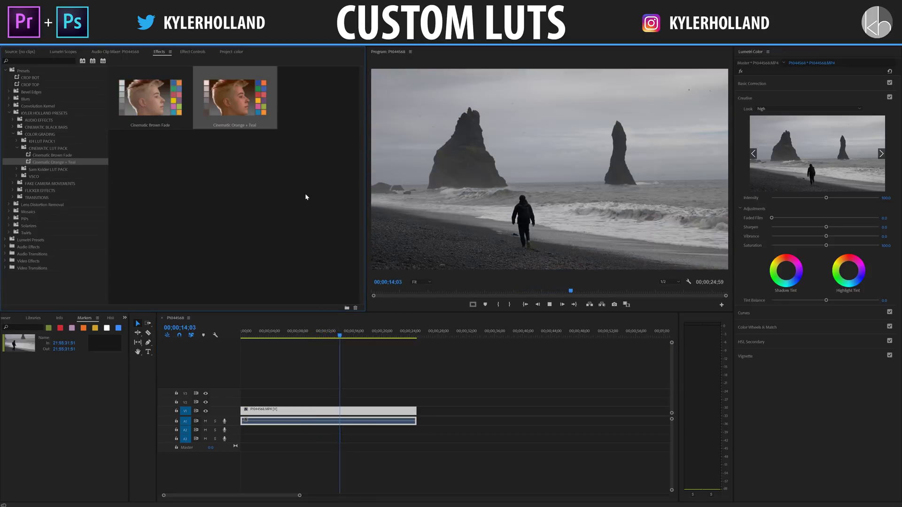
pyautogui.moveTo(150, 99); pyautogui.dragTo(329, 412)
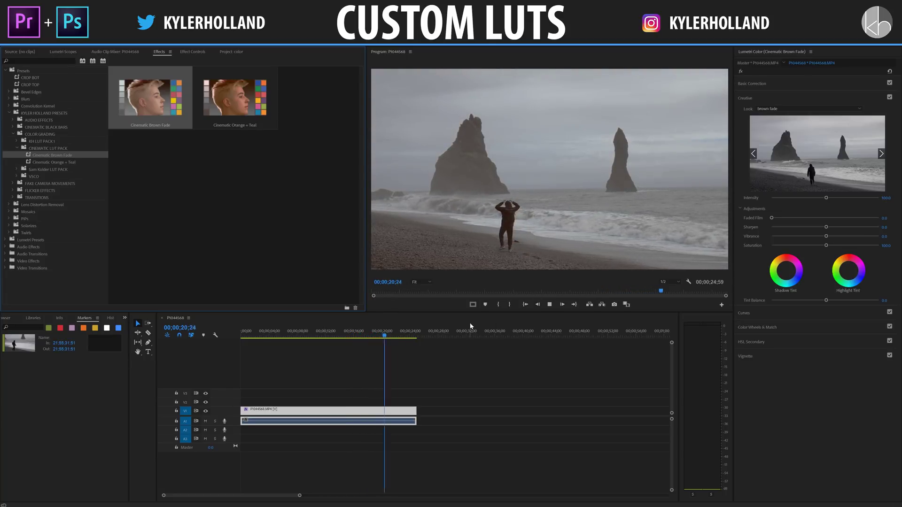
pyautogui.hotkey('ctrl', 'z')
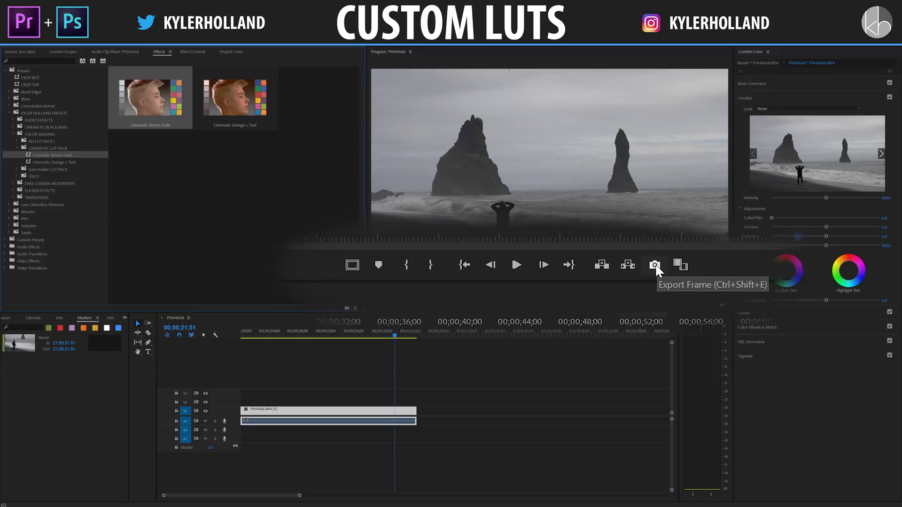
# Add an Export Frame button to the playback controls via the Button Editor and test it
pyautogui.click(722, 306)
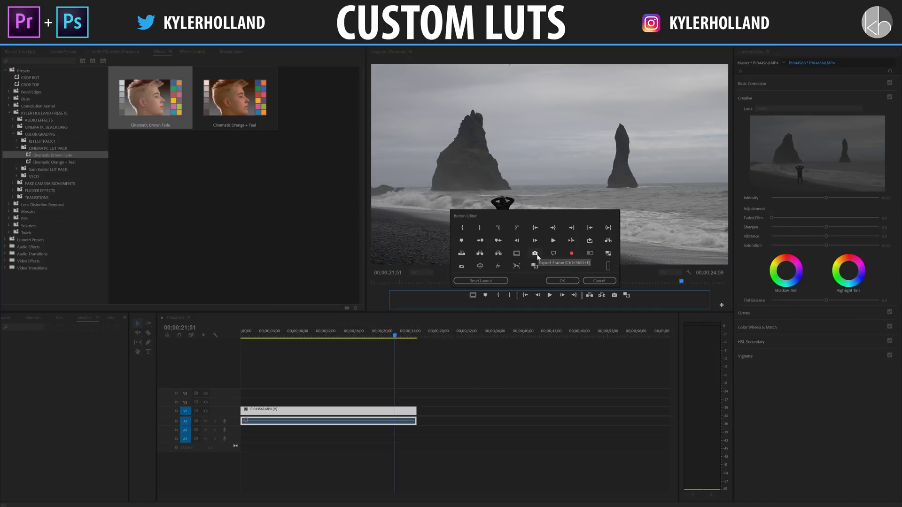
pyautogui.moveTo(540, 255); pyautogui.dragTo(647, 299)
pyautogui.click(561, 280)
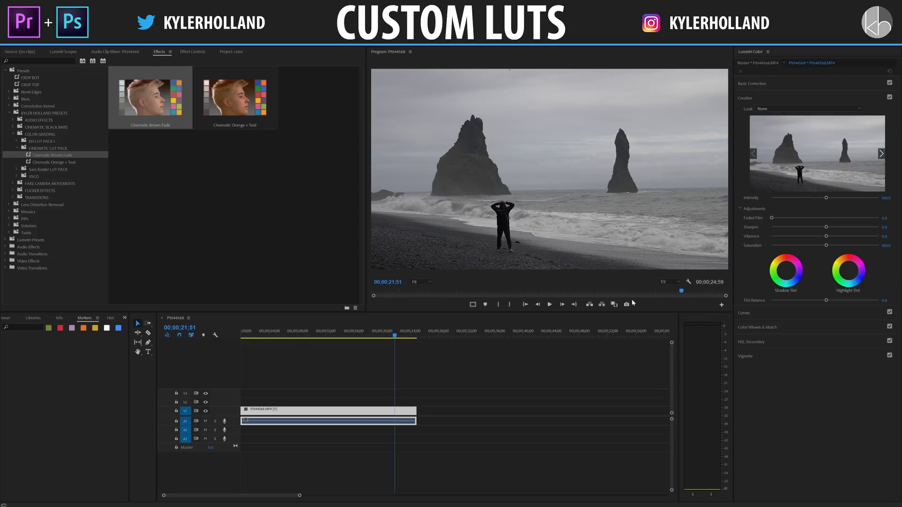
pyautogui.click(626, 304)
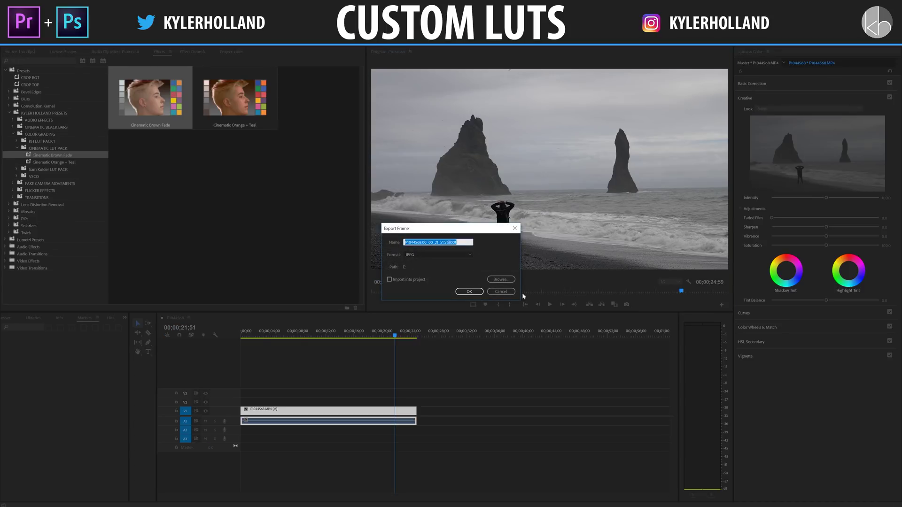
pyautogui.click(505, 292)
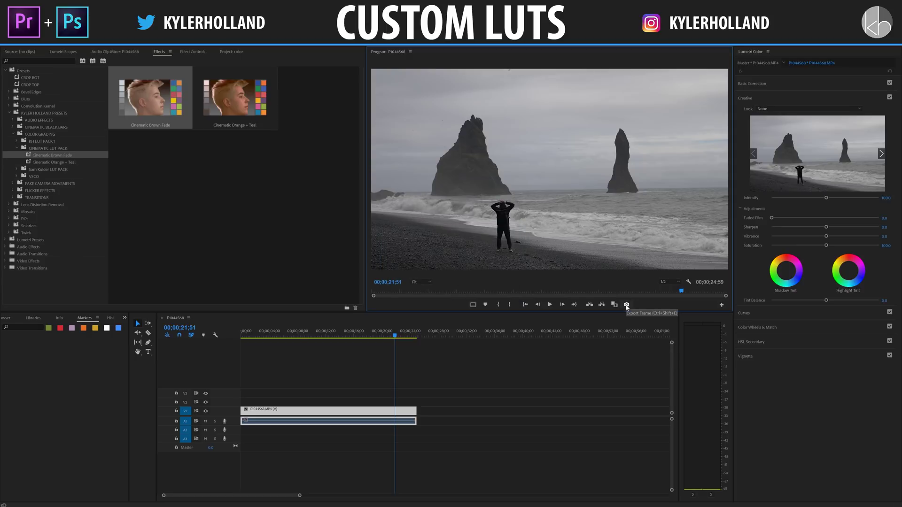
# Set up a frame export named screengrab into the YouTube LUT Tutorial folder
pyautogui.click(550, 425)
pyautogui.hotkey('ctrl', 'shift', 'e')
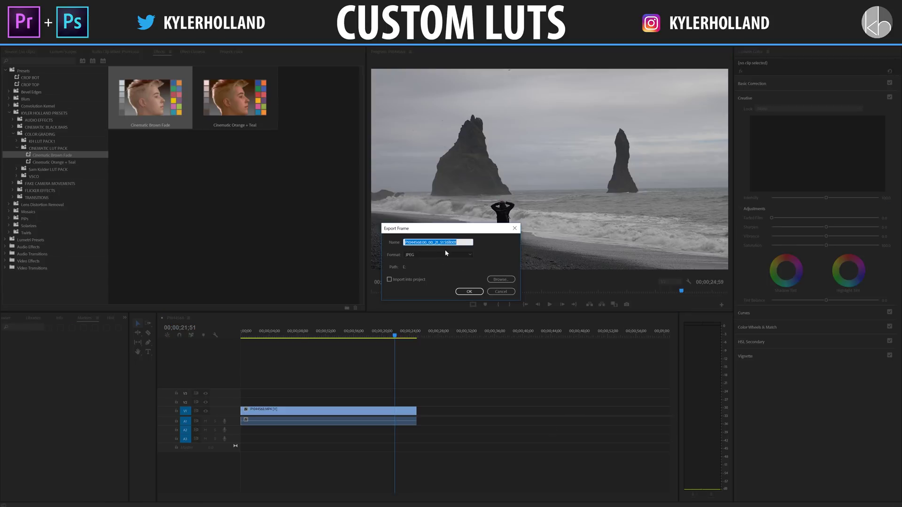
pyautogui.click(501, 280)
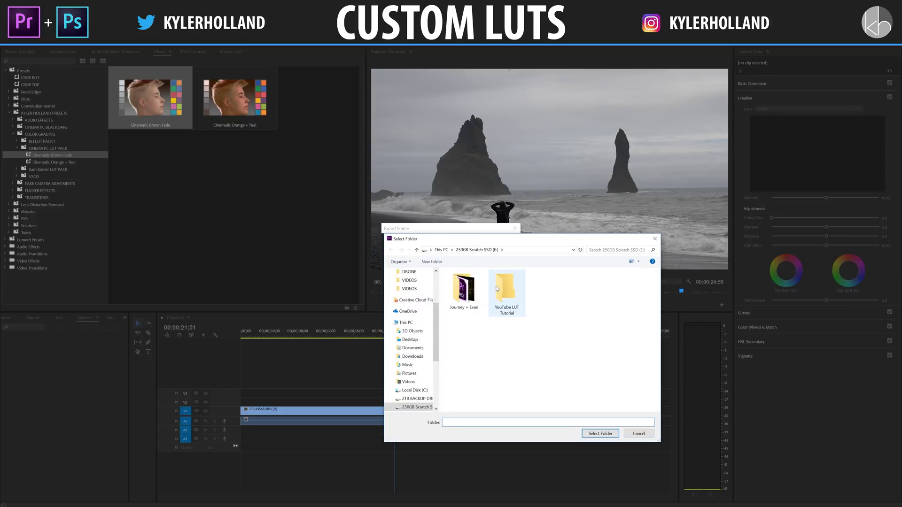
pyautogui.doubleClick(497, 289)
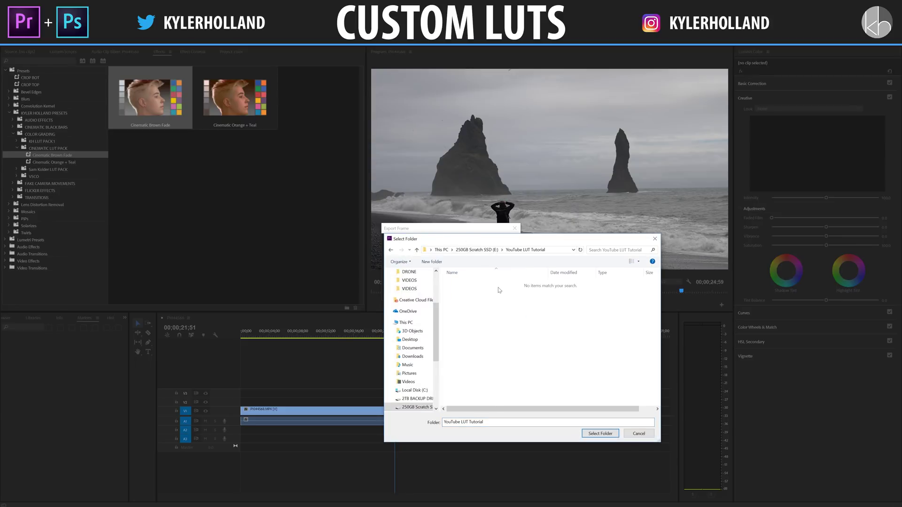
pyautogui.click(587, 432)
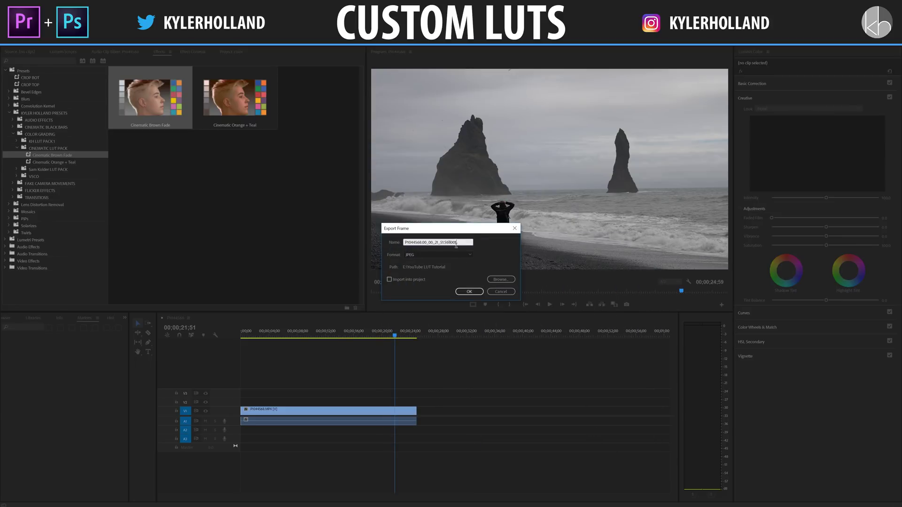
pyautogui.write('screengrab')
# Export the frame and open screengrab.jpg in Photoshop, fitted to the window
pyautogui.click(468, 292)
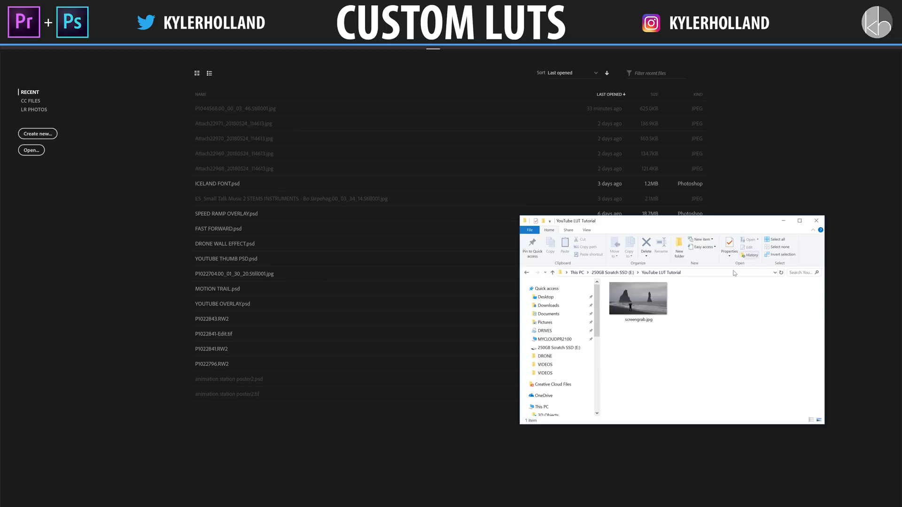
pyautogui.moveTo(641, 332); pyautogui.dragTo(149, 297)
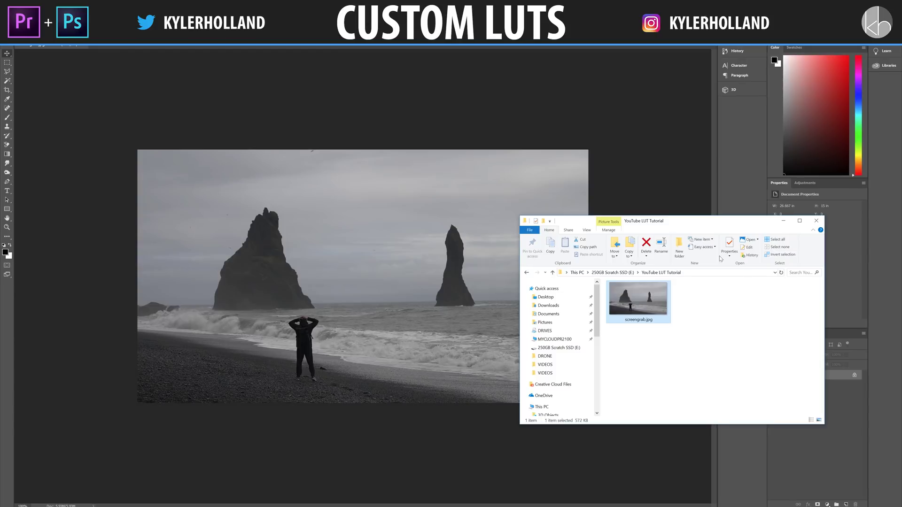
pyautogui.click(784, 224)
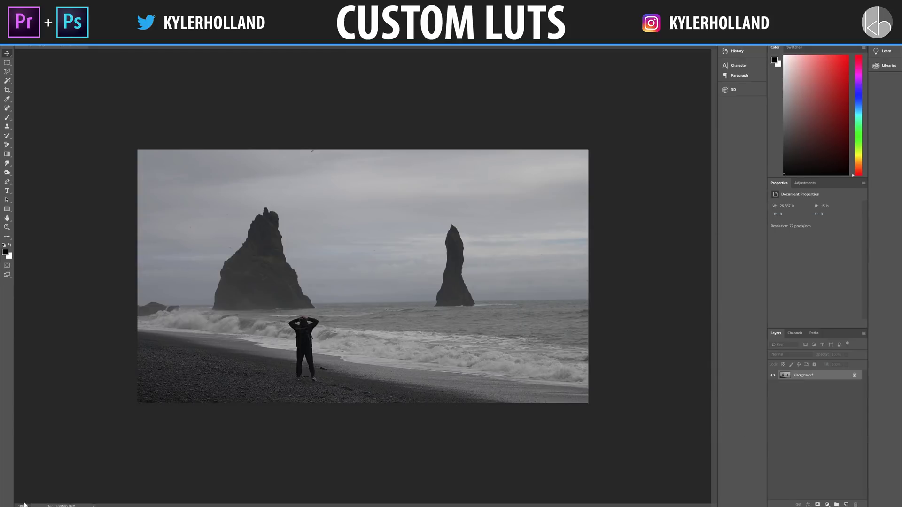
pyautogui.hotkey('ctrl', '0')
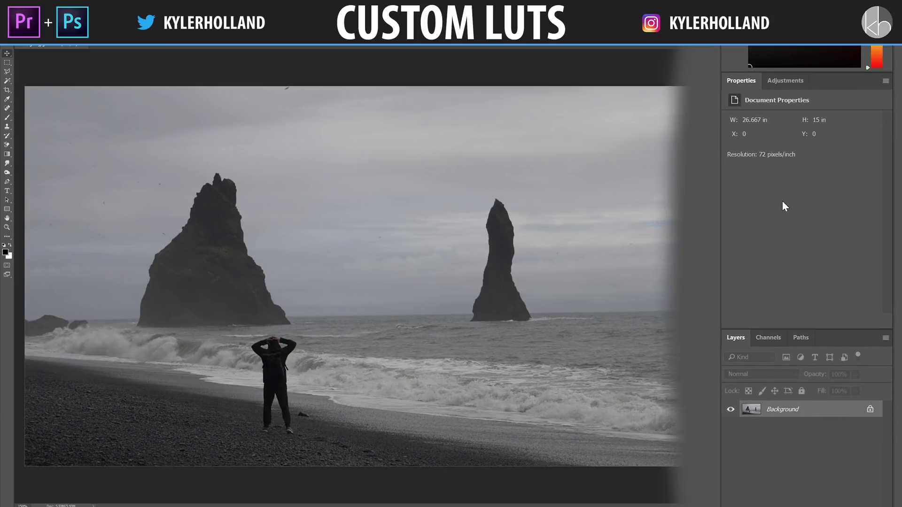
# Add a Brightness/Contrast layer with brightness 34 and contrast -21
pyautogui.click(789, 81)
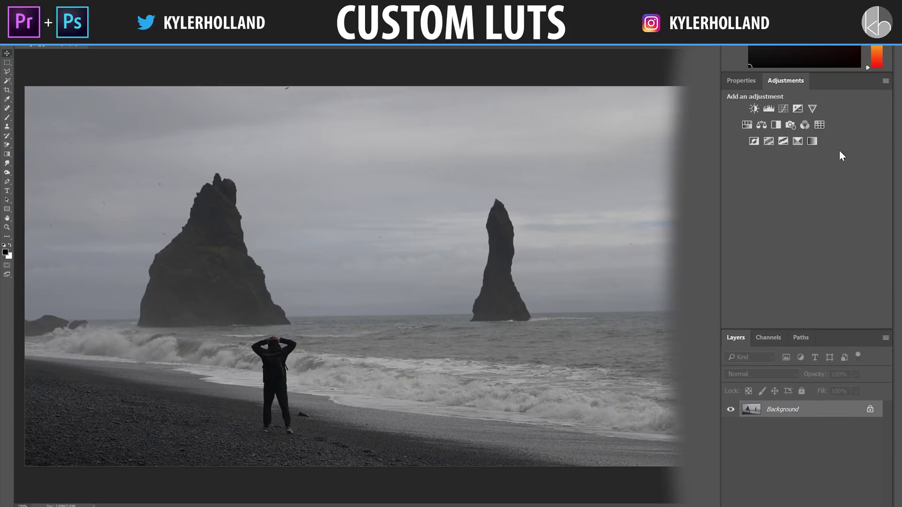
pyautogui.click(755, 109)
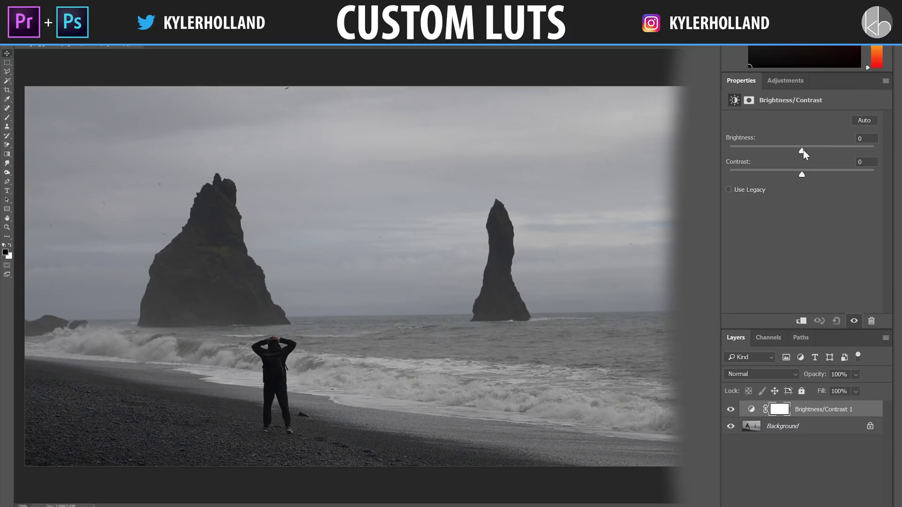
pyautogui.moveTo(803, 151); pyautogui.dragTo(772, 175)
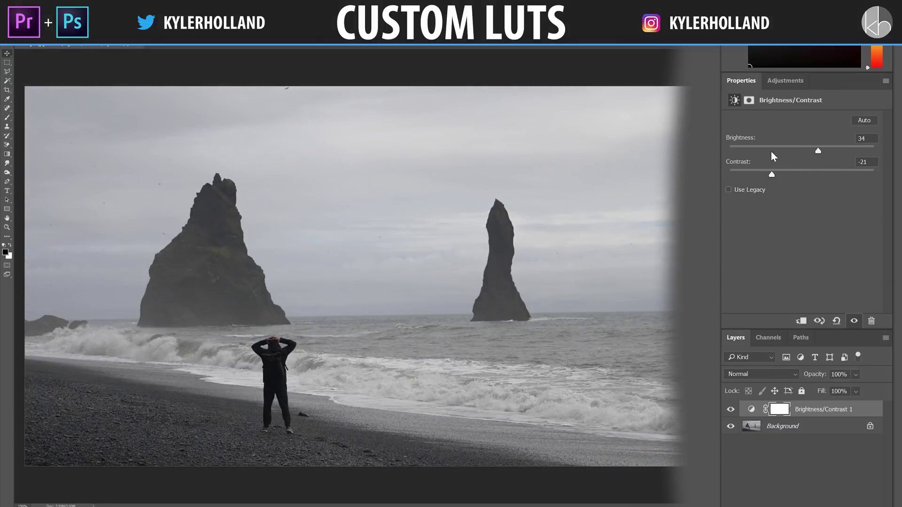
# Add a Curves layer with the black point raised to fade the shadows
pyautogui.click(779, 84)
pyautogui.click(787, 109)
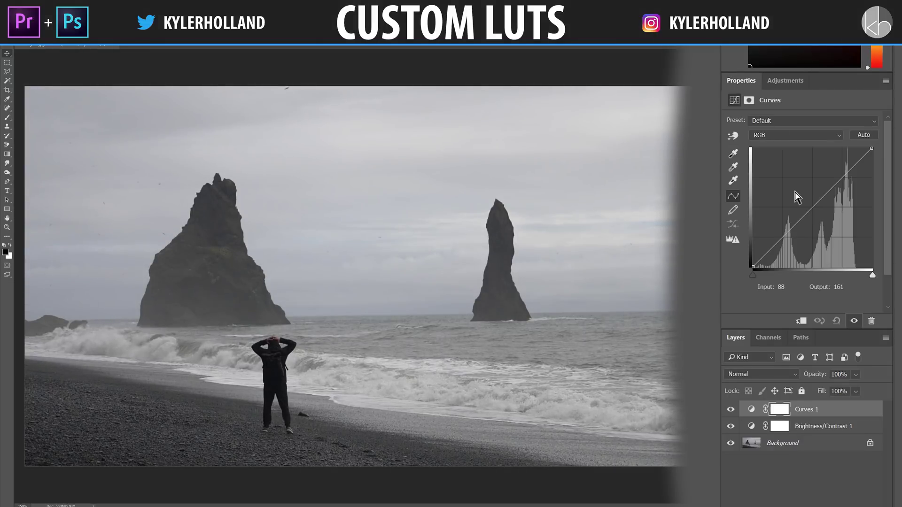
pyautogui.click(816, 207)
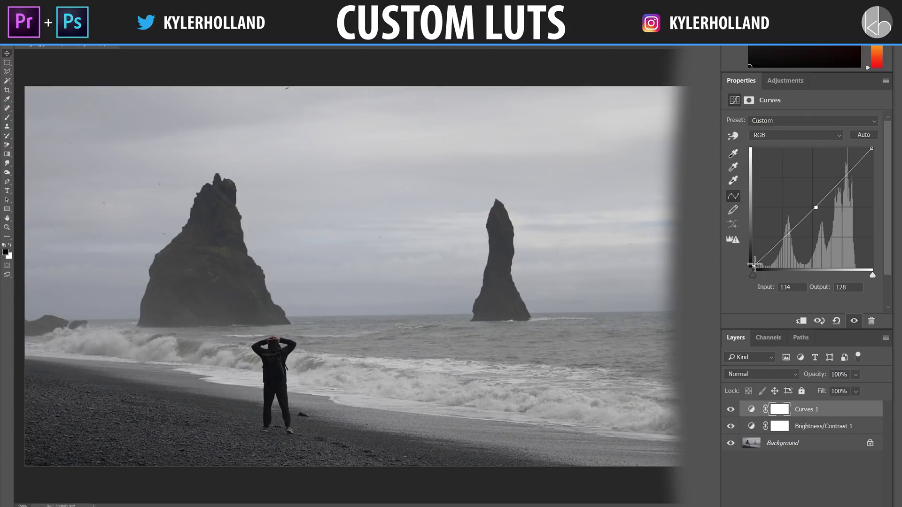
pyautogui.moveTo(754, 265); pyautogui.dragTo(736, 216)
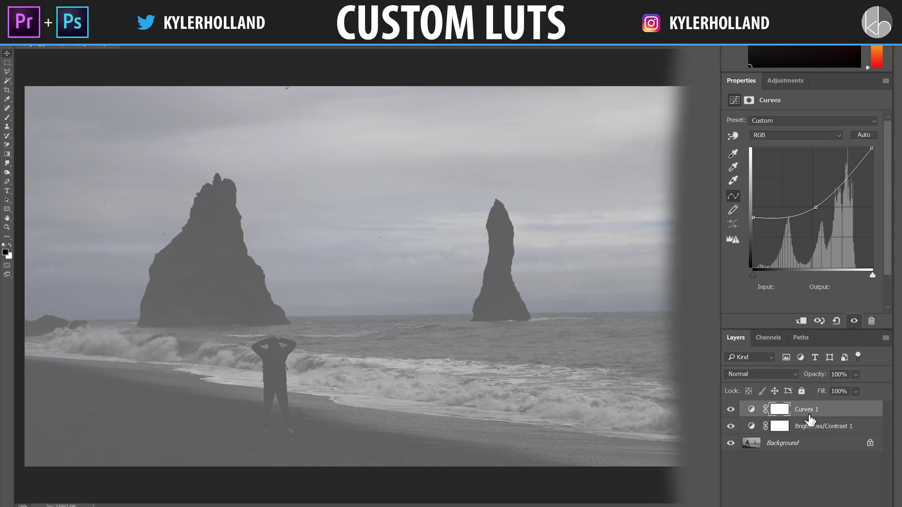
# Delete the adjustment layers and add a Gradient Map layer, opening its Gradient Editor
pyautogui.press('Delete')
pyautogui.press('Delete')
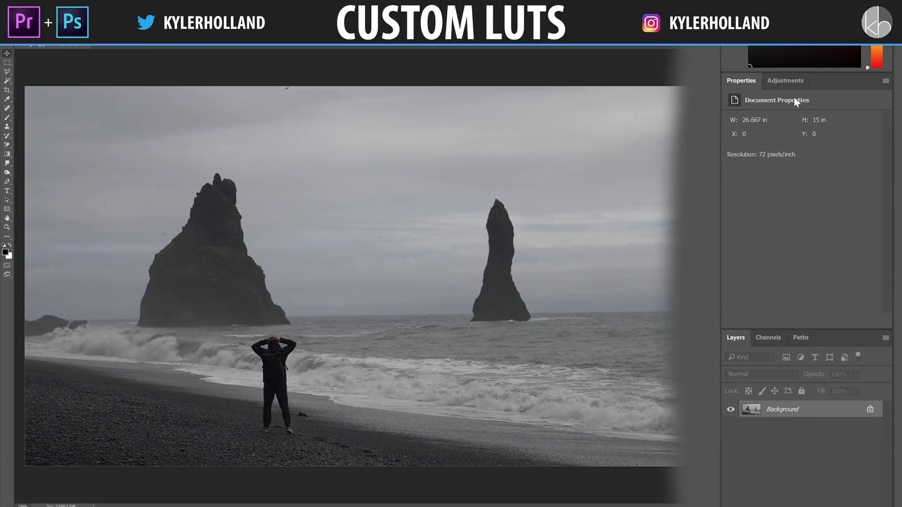
pyautogui.click(785, 80)
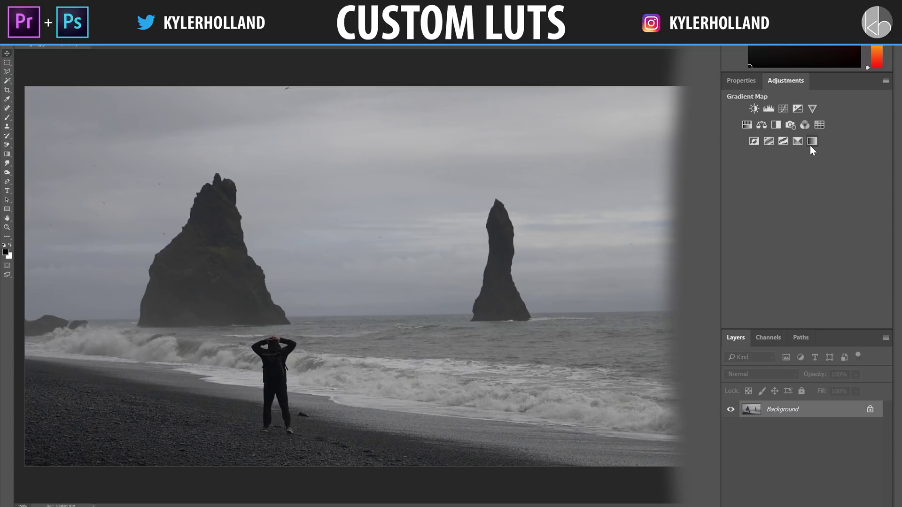
pyautogui.click(810, 145)
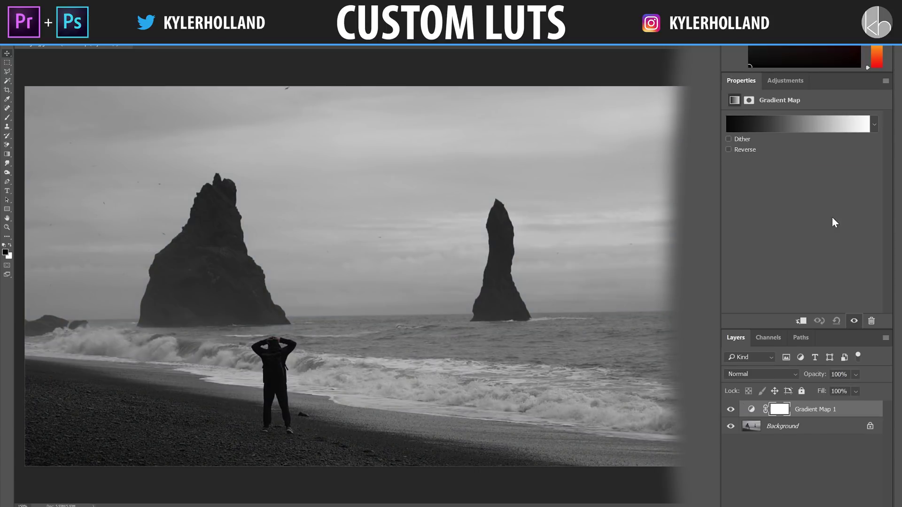
pyautogui.click(780, 127)
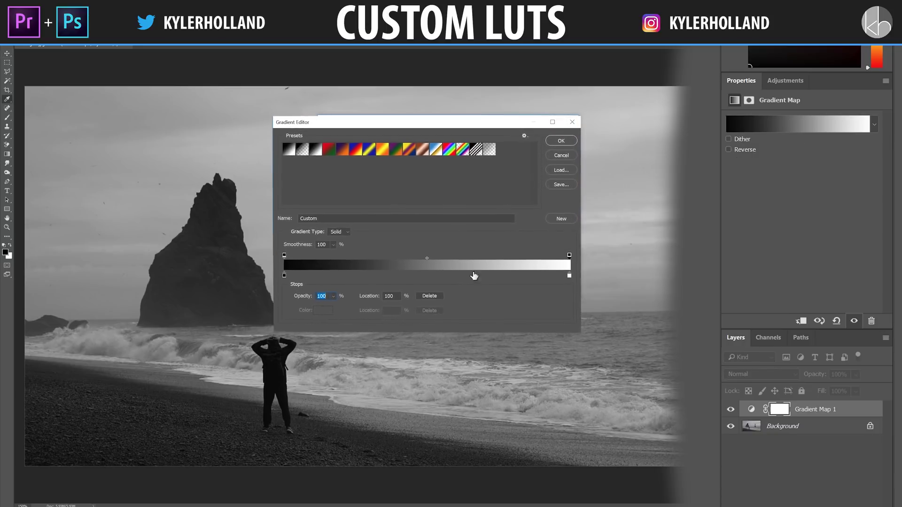
# Preview several gradient presets, including Chrome, Spectrum, Transparent Rainbow and Transparent Stripes
pyautogui.click(321, 155)
pyautogui.click(364, 155)
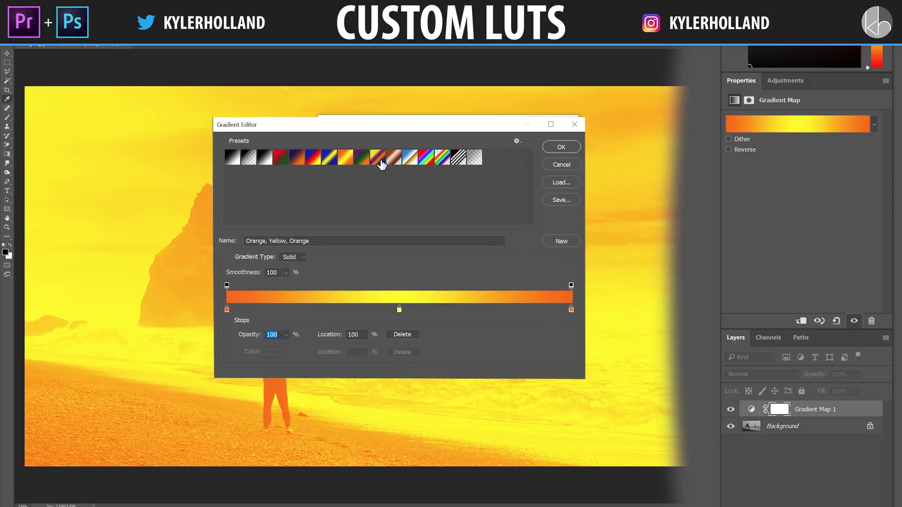
pyautogui.click(394, 154)
pyautogui.click(423, 154)
pyautogui.click(416, 162)
pyautogui.click(434, 162)
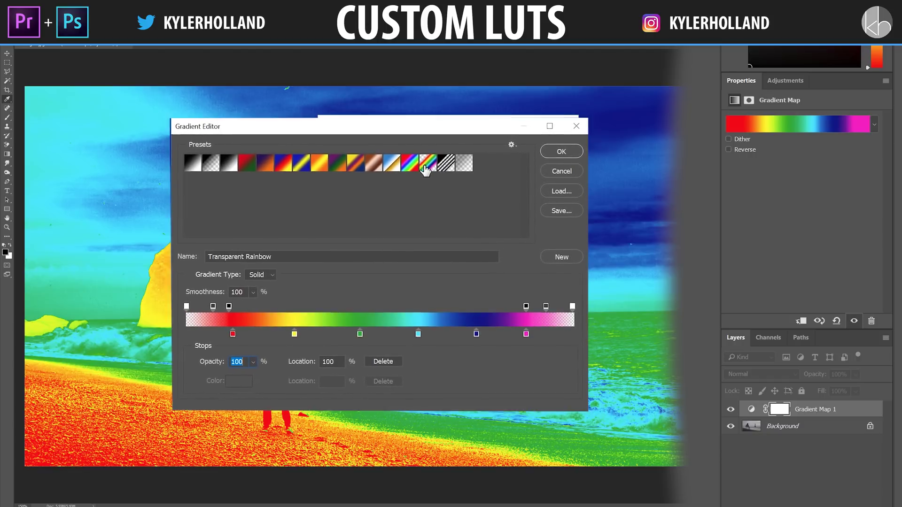
pyautogui.click(451, 162)
# Revisit Transparent Rainbow and Spectrum, then settle on the black-to-white Foreground to Background gradient
pyautogui.click(425, 164)
pyautogui.click(408, 166)
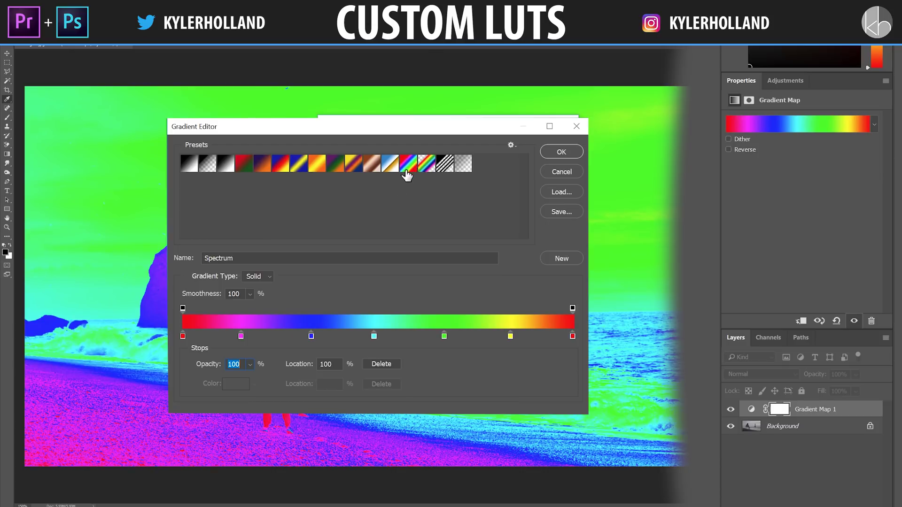
pyautogui.click(190, 166)
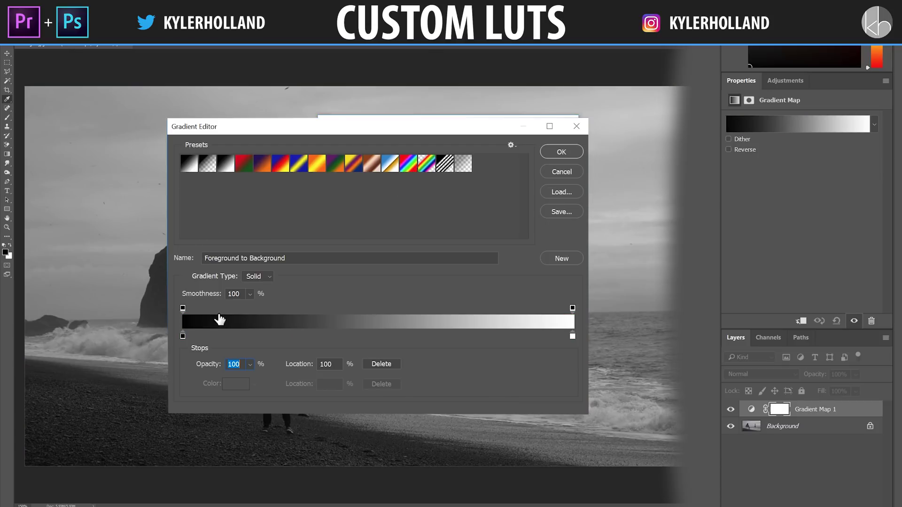
pyautogui.click(181, 311)
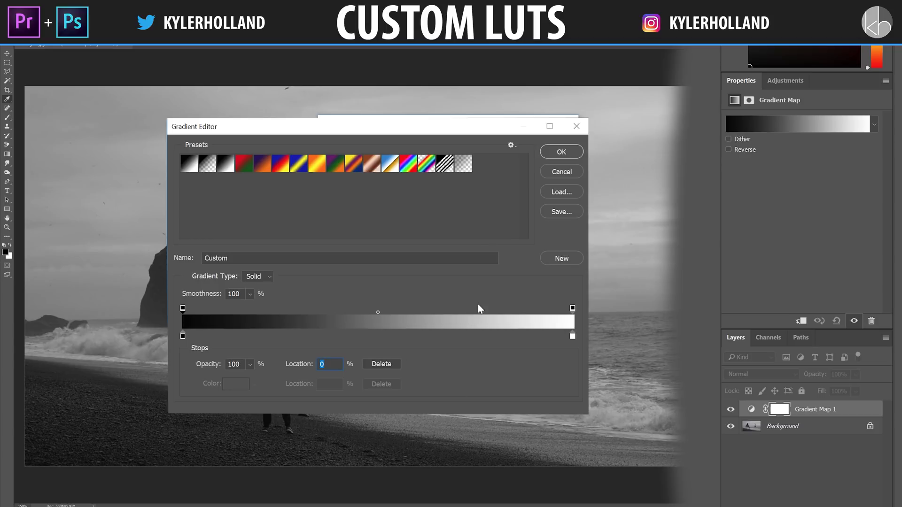
pyautogui.click(572, 309)
pyautogui.click(203, 336)
pyautogui.moveTo(203, 335); pyautogui.dragTo(373, 283)
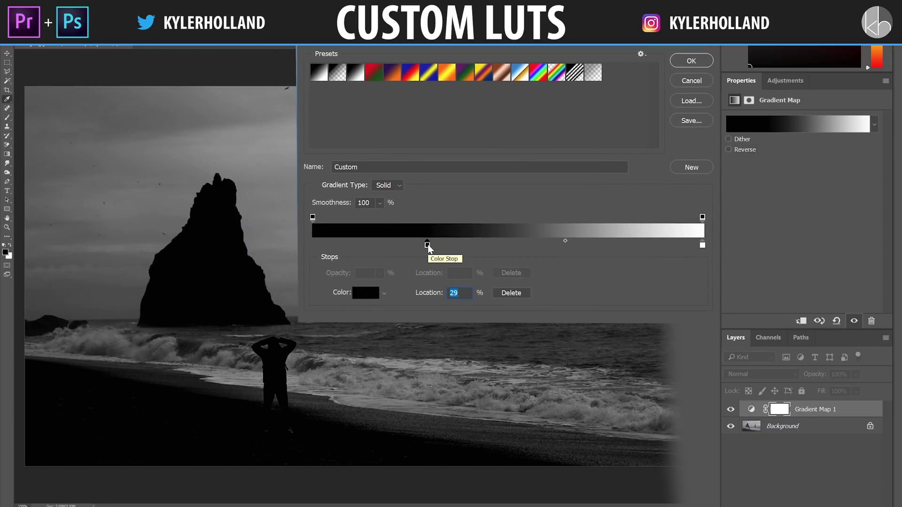
pyautogui.moveTo(428, 244); pyautogui.dragTo(470, 245)
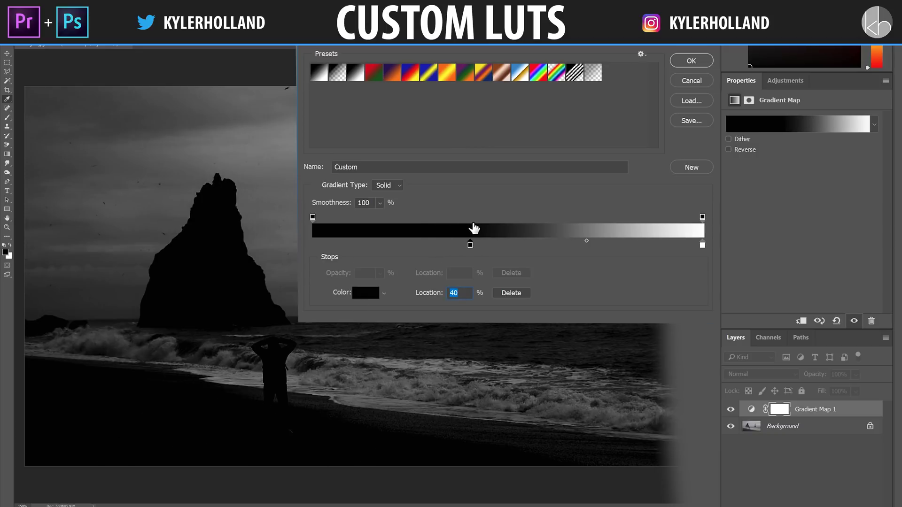
pyautogui.moveTo(703, 245); pyautogui.dragTo(548, 248)
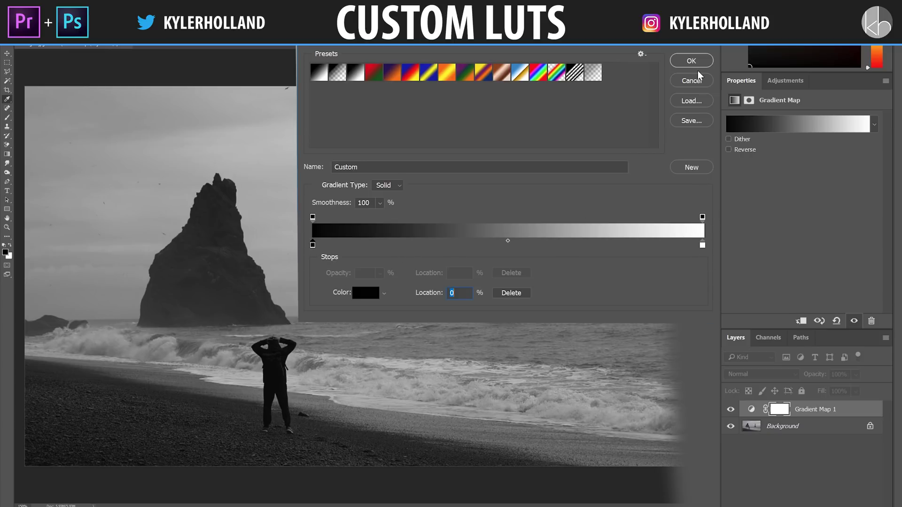
# Apply the gradient and toggle the gradient map's Reverse option on and off
pyautogui.click(691, 61)
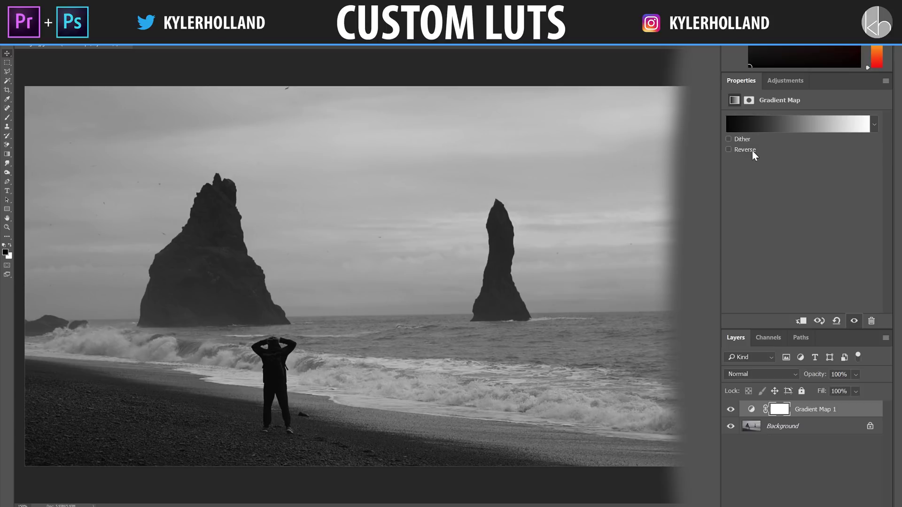
pyautogui.click(728, 150)
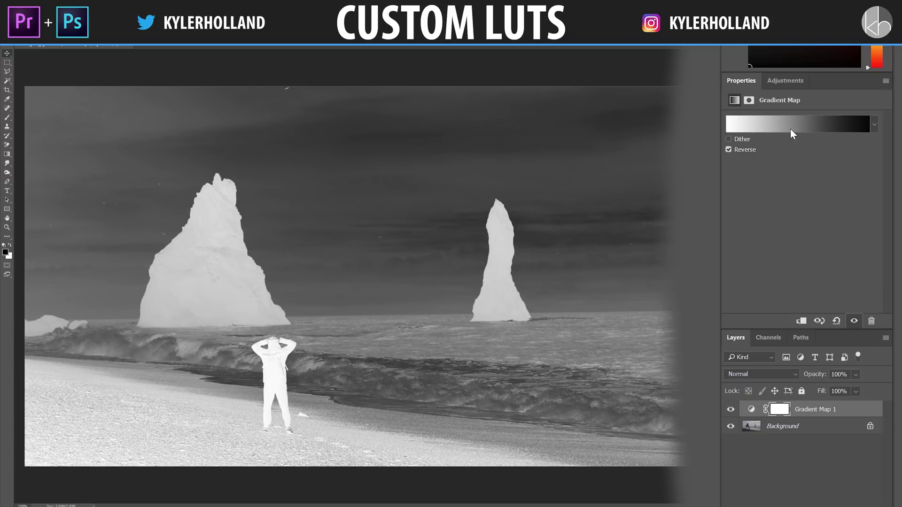
pyautogui.click(729, 149)
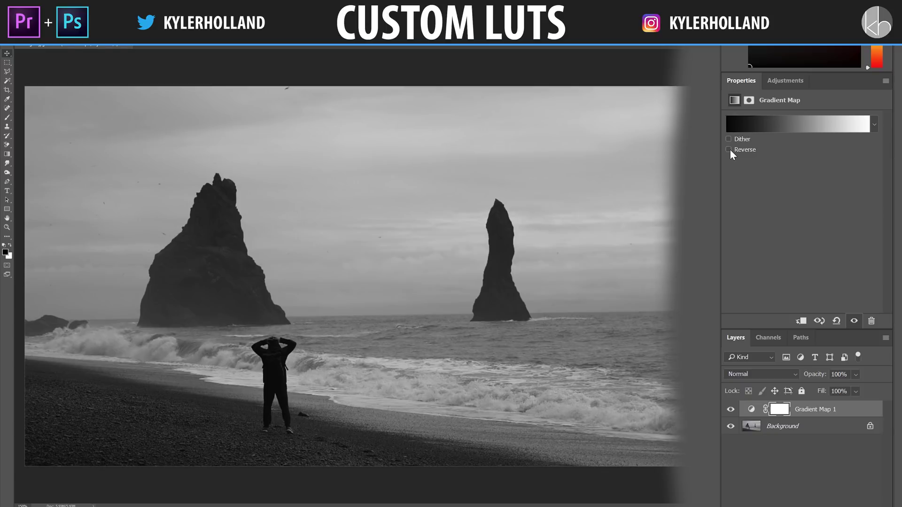
pyautogui.click(729, 149)
pyautogui.click(729, 149)
# Set the gradient's left colour stop to pure red (ff0000)
pyautogui.click(766, 129)
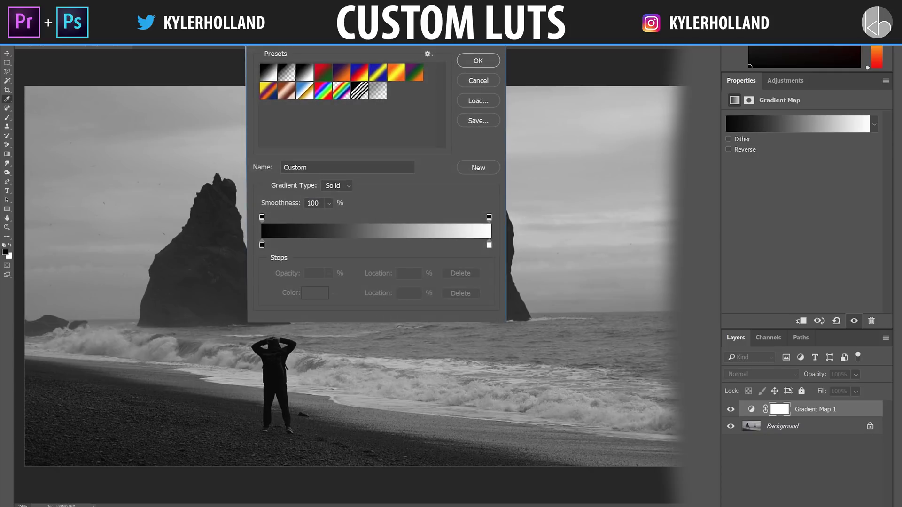
pyautogui.click(262, 245)
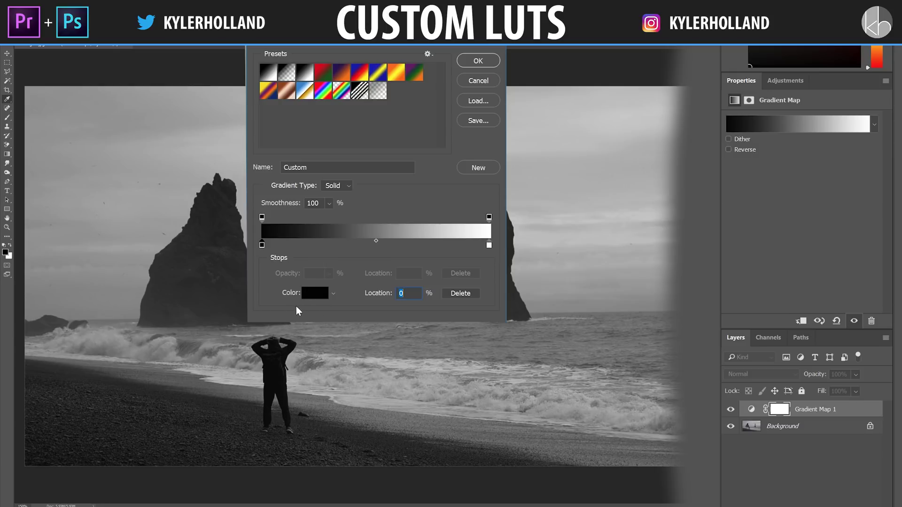
pyautogui.click(317, 302)
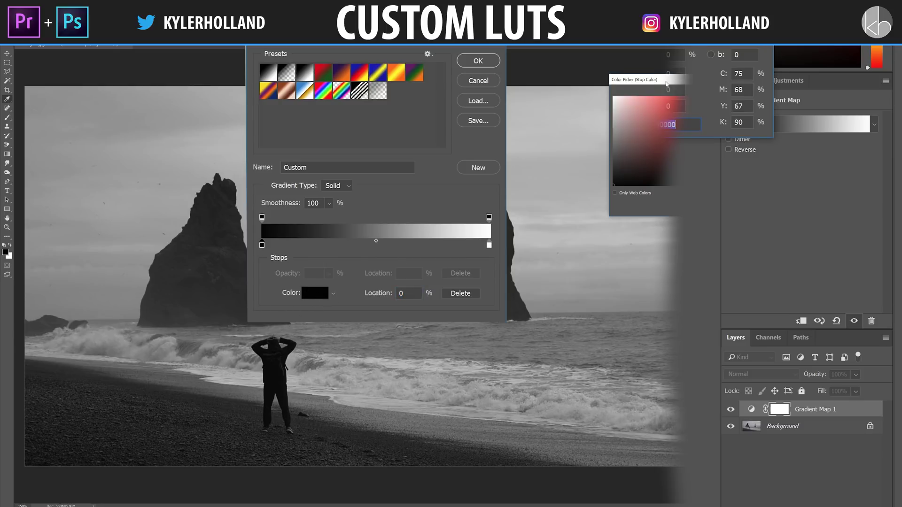
pyautogui.moveTo(666, 82); pyautogui.dragTo(581, 174)
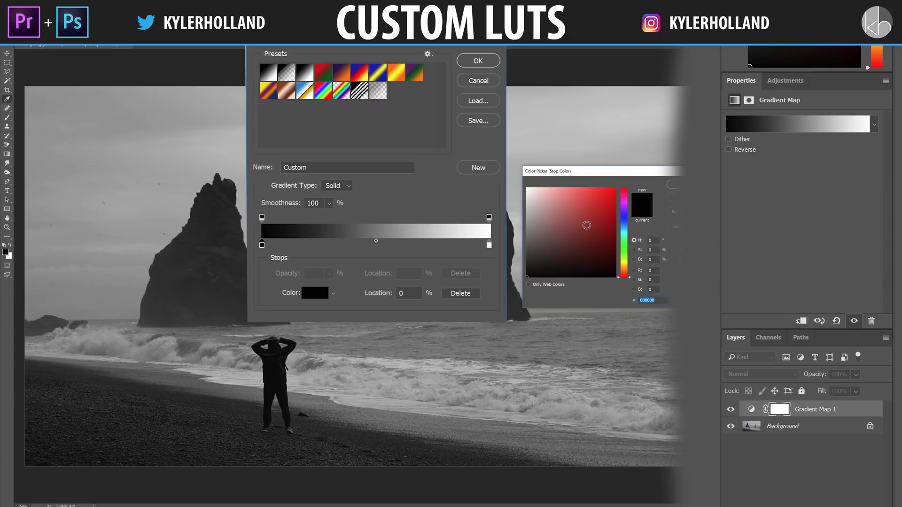
pyautogui.moveTo(589, 223); pyautogui.dragTo(652, 143)
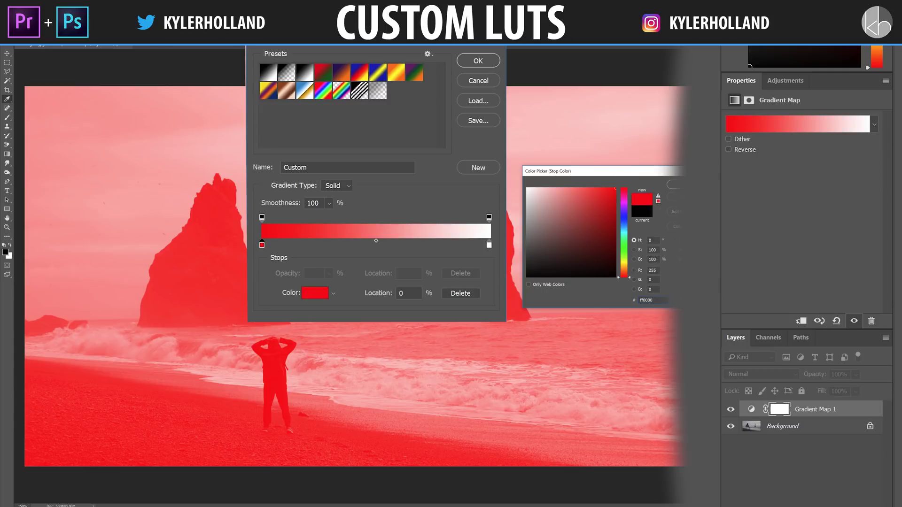
pyautogui.press('Return')
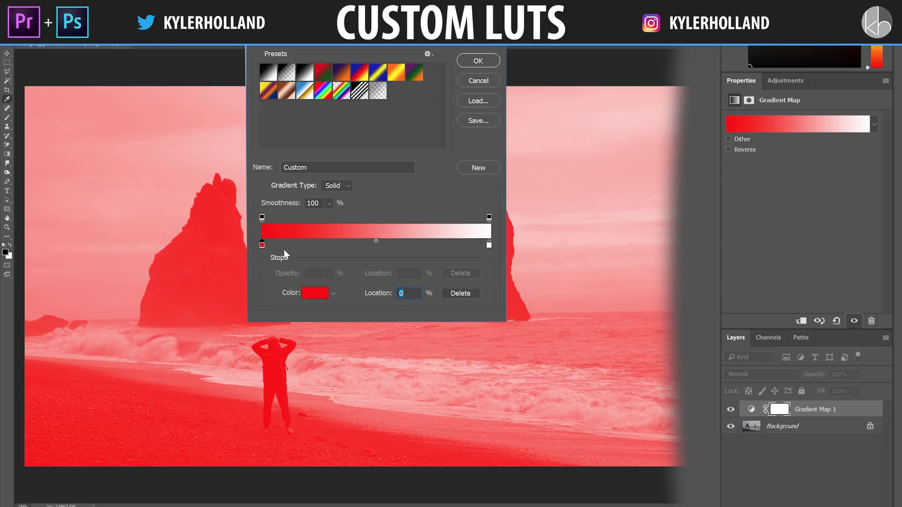
# Set the right colour stop to bright cyan (00f6ff) and apply the gradient
pyautogui.click(489, 245)
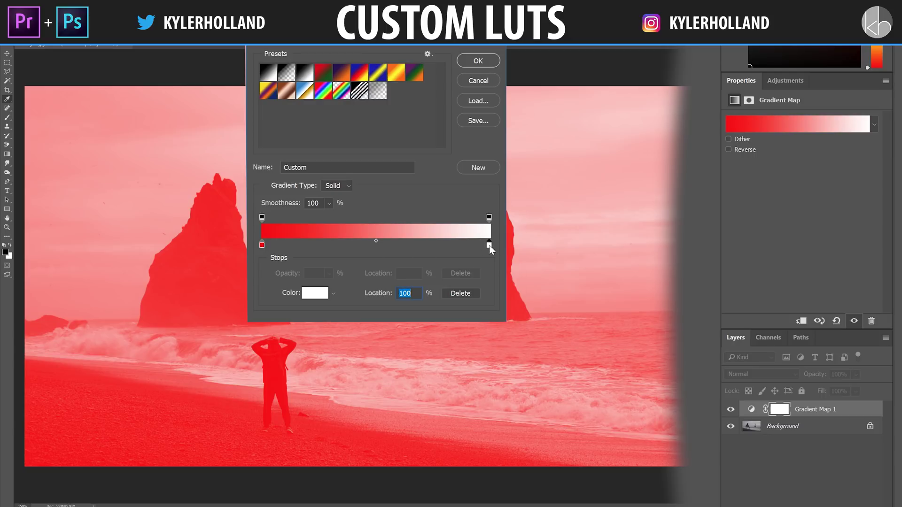
pyautogui.doubleClick(489, 245)
pyautogui.click(615, 192)
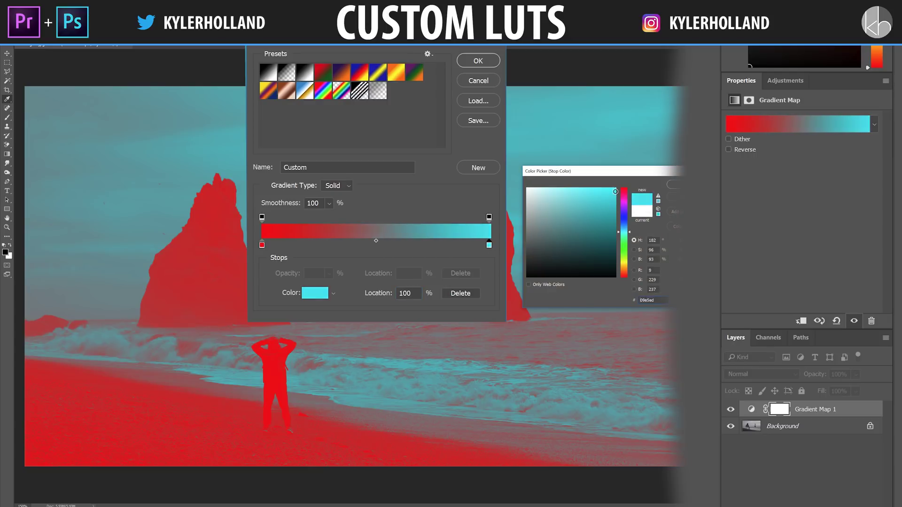
pyautogui.moveTo(616, 191); pyautogui.dragTo(665, 161)
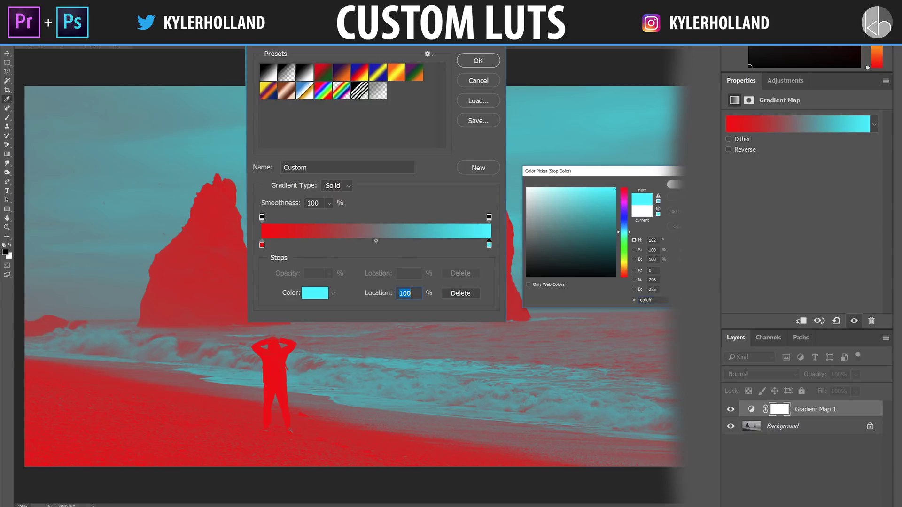
pyautogui.click(675, 185)
pyautogui.click(481, 61)
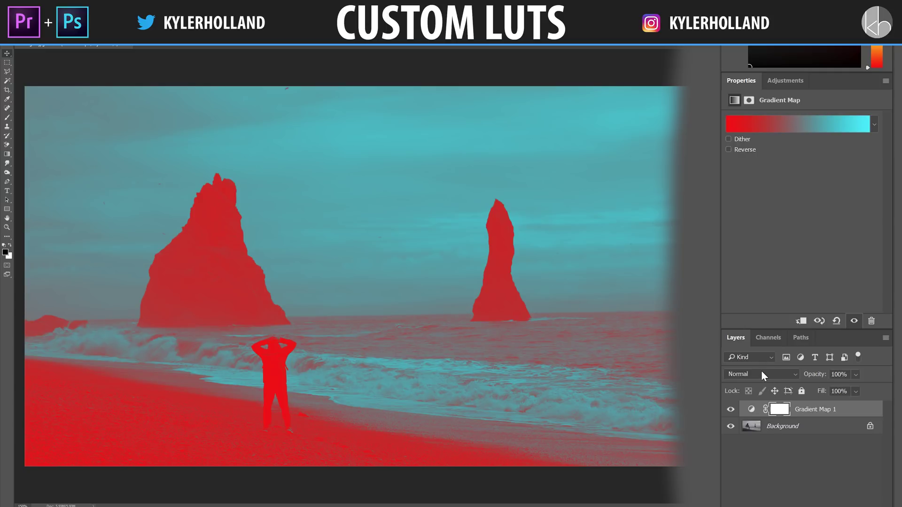
# Select Gradient Map 1 and try the Darken and Lighten blend modes
pyautogui.click(805, 487)
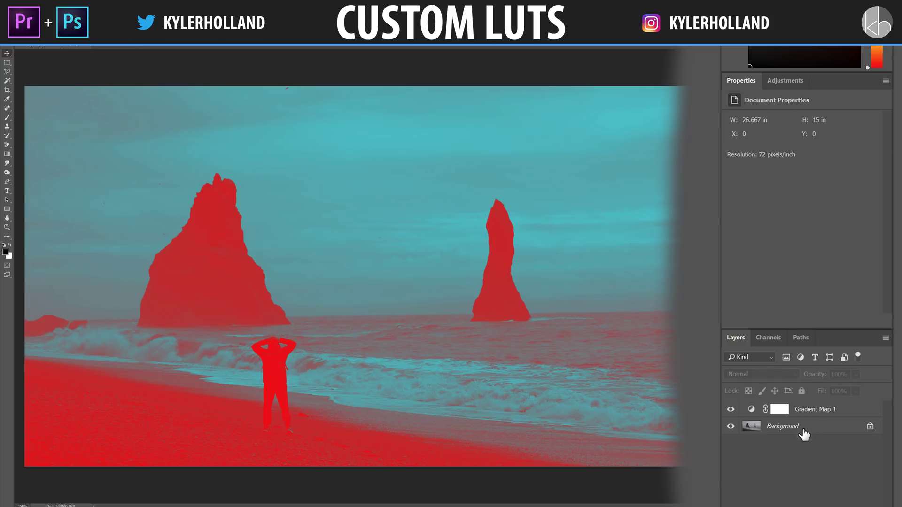
pyautogui.click(822, 413)
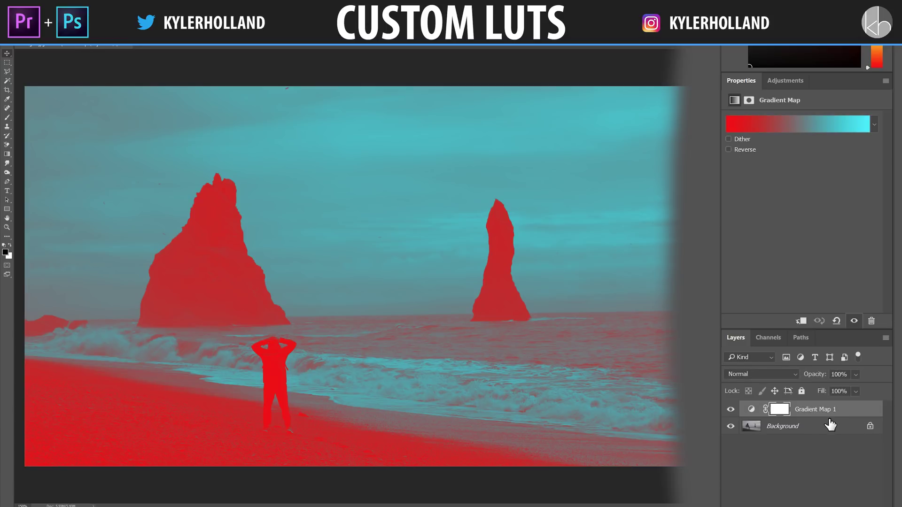
pyautogui.click(771, 373)
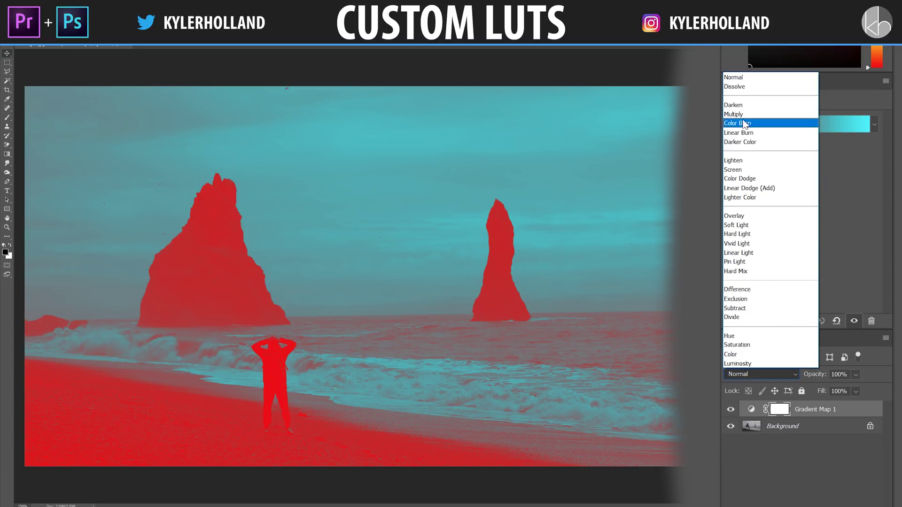
pyautogui.click(742, 105)
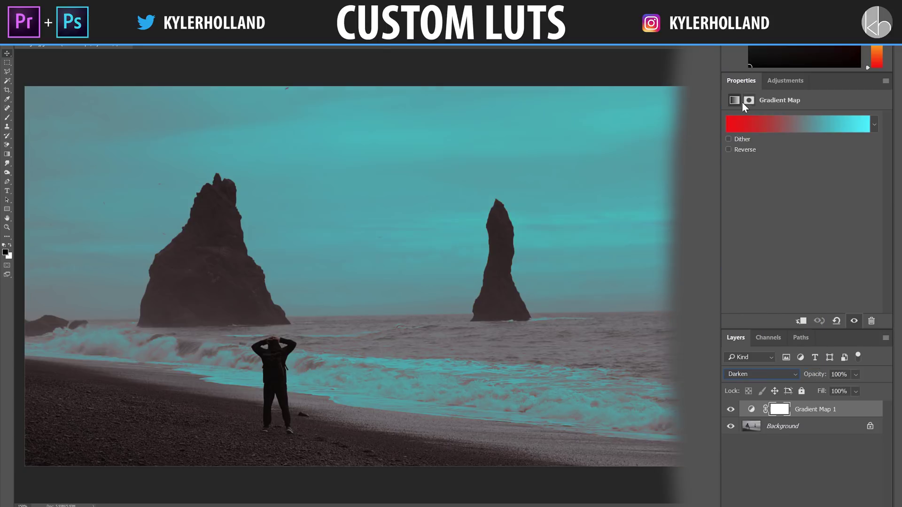
pyautogui.click(782, 373)
pyautogui.click(747, 162)
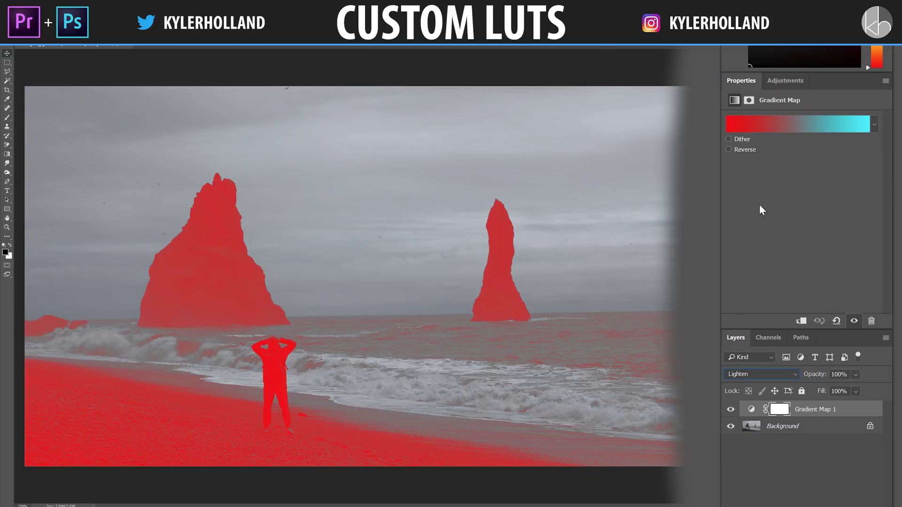
# Try Overlay and Difference, settle on Exclusion, and lower the layer's opacity
pyautogui.click(766, 374)
pyautogui.click(743, 219)
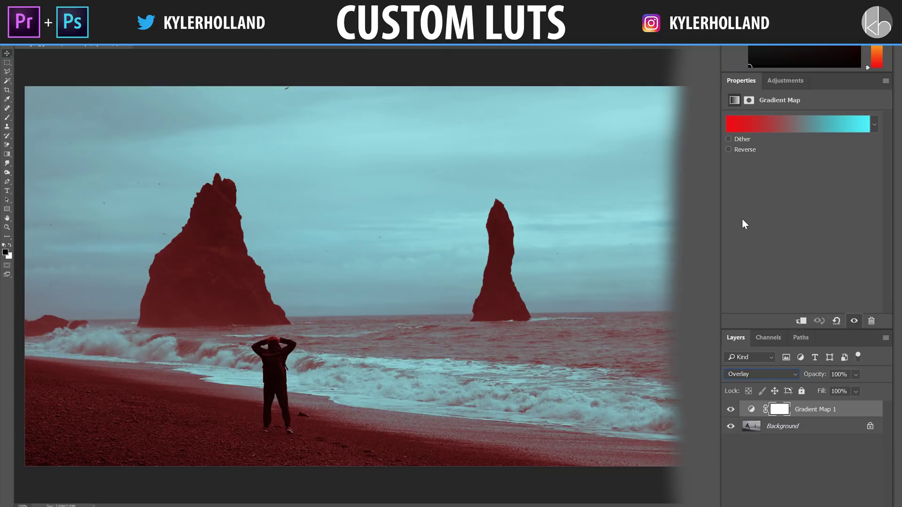
pyautogui.click(768, 372)
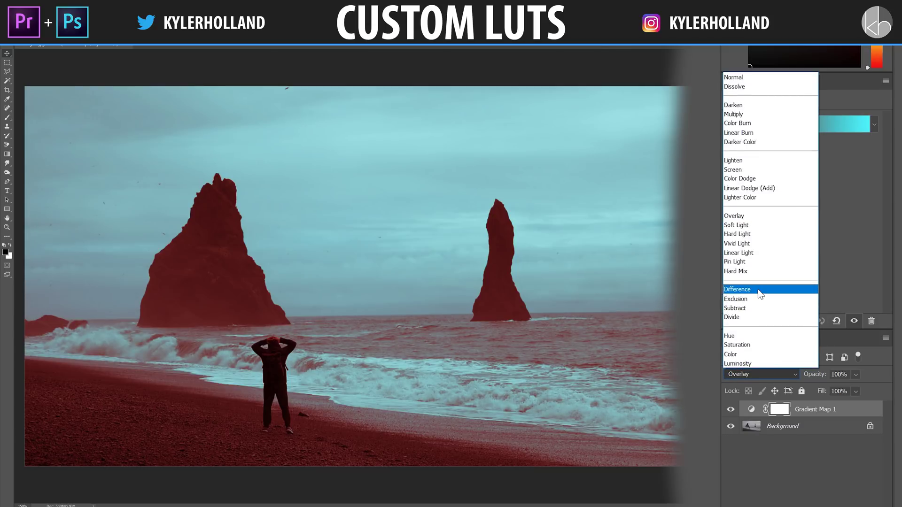
pyautogui.click(758, 288)
pyautogui.click(730, 370)
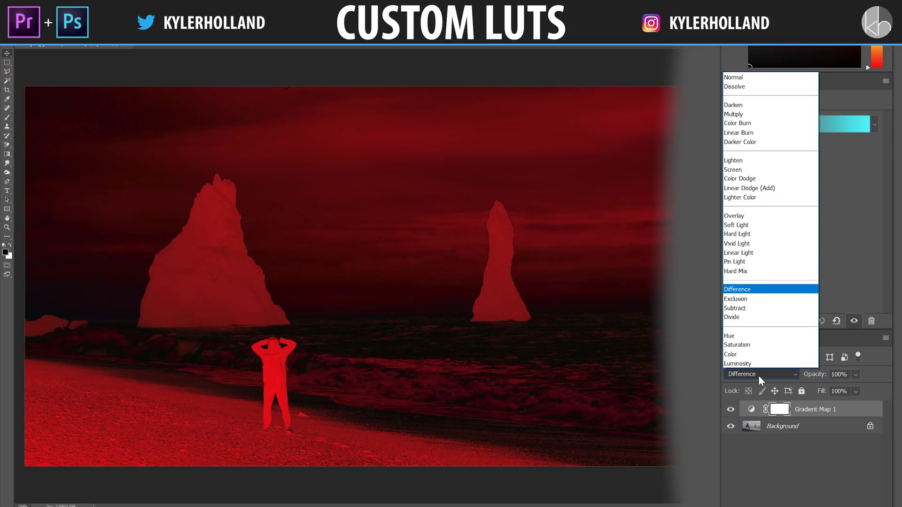
pyautogui.click(752, 297)
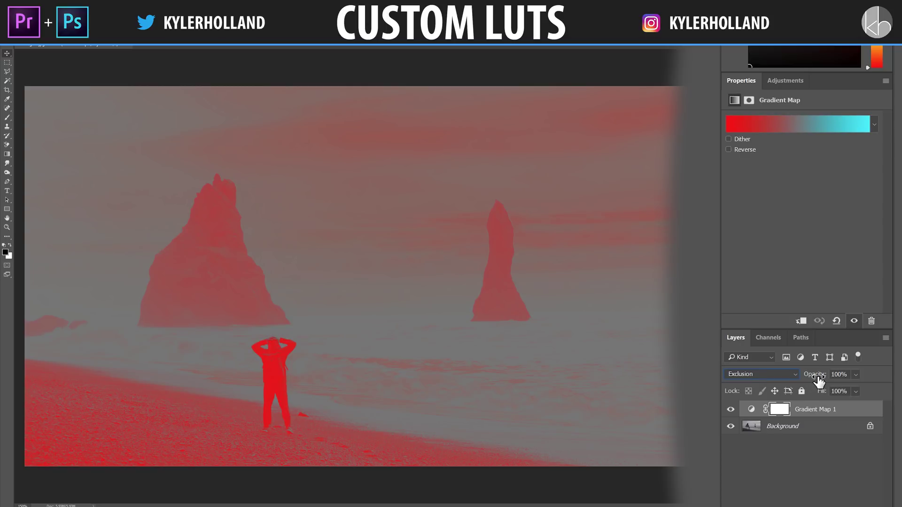
pyautogui.moveTo(818, 382); pyautogui.dragTo(635, 359)
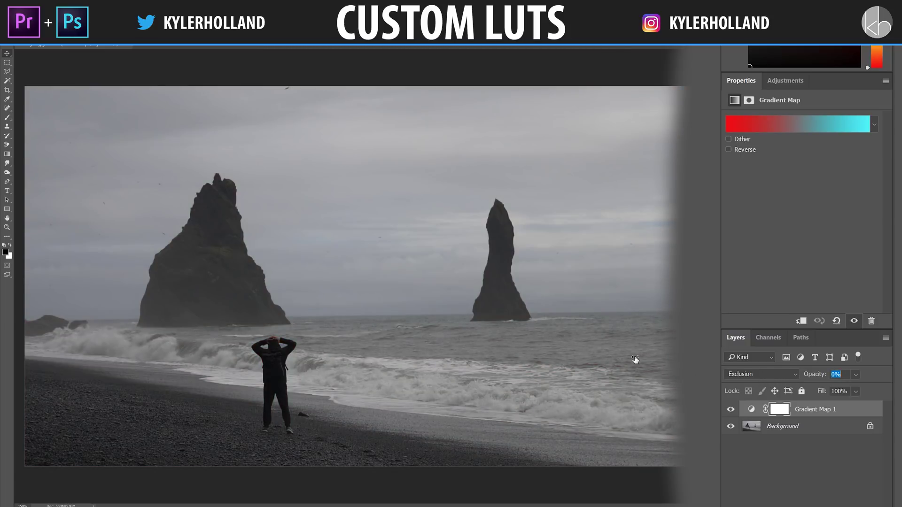
# Raise the gradient map's opacity and toggle its visibility to compare tinted and original photo
pyautogui.moveTo(636, 359); pyautogui.dragTo(608, 369)
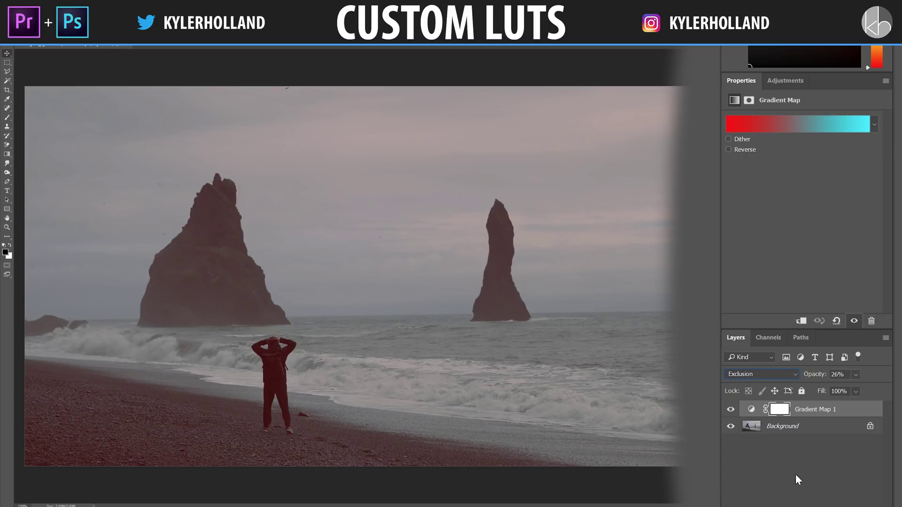
pyautogui.click(732, 412)
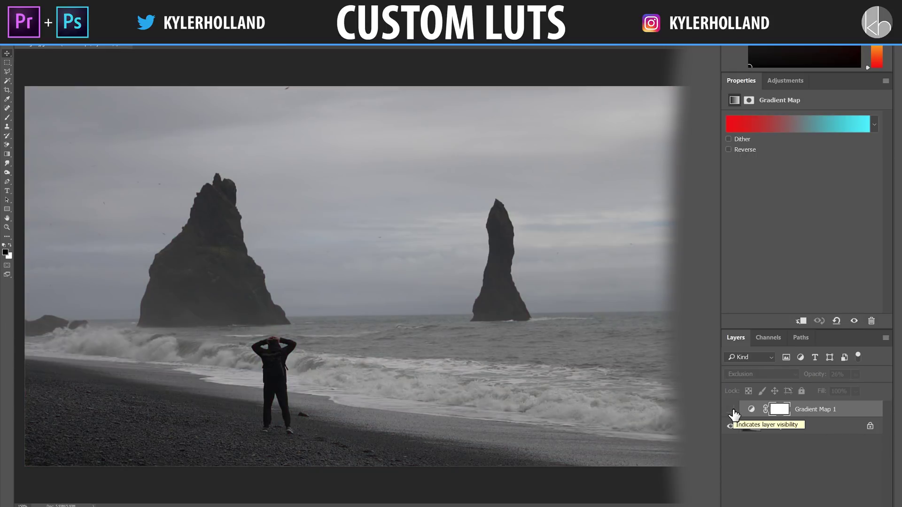
pyautogui.click(731, 410)
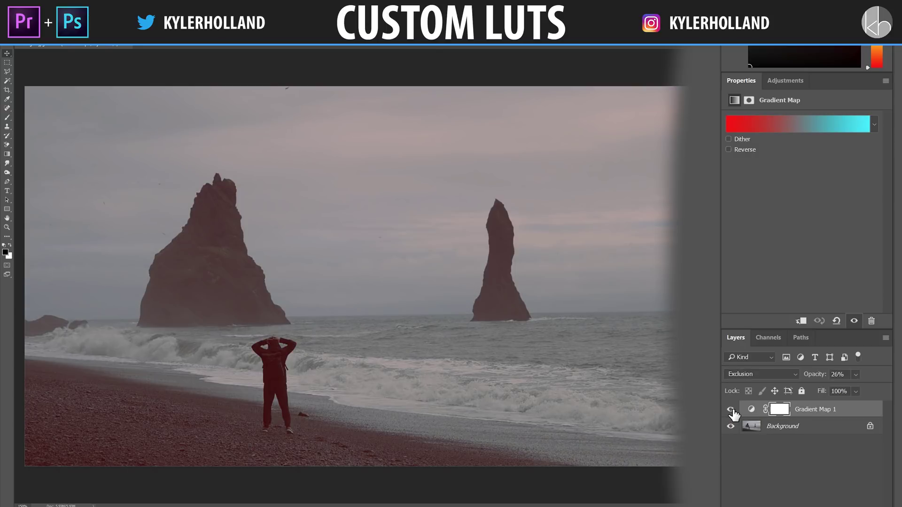
pyautogui.click(732, 411)
pyautogui.click(732, 412)
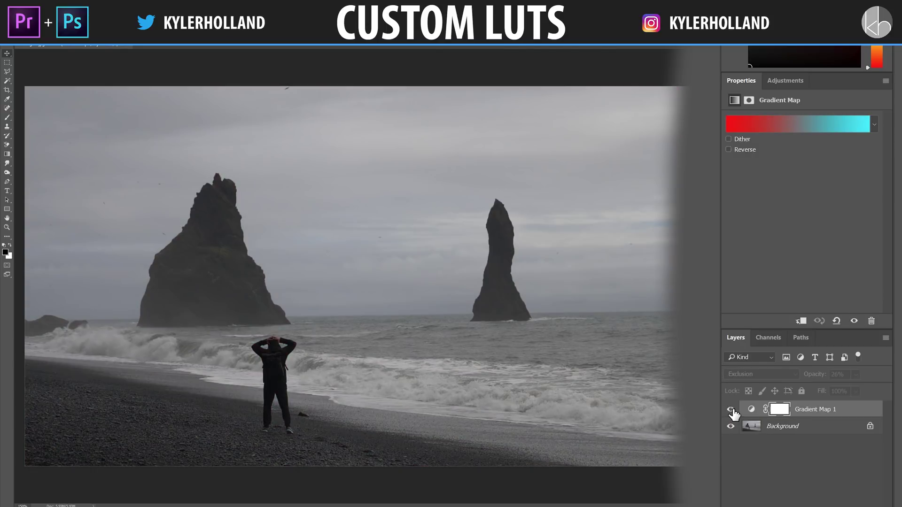
pyautogui.keyDown('ctrl'); pyautogui.click(817, 409); pyautogui.keyUp('ctrl')
pyautogui.click(817, 409)
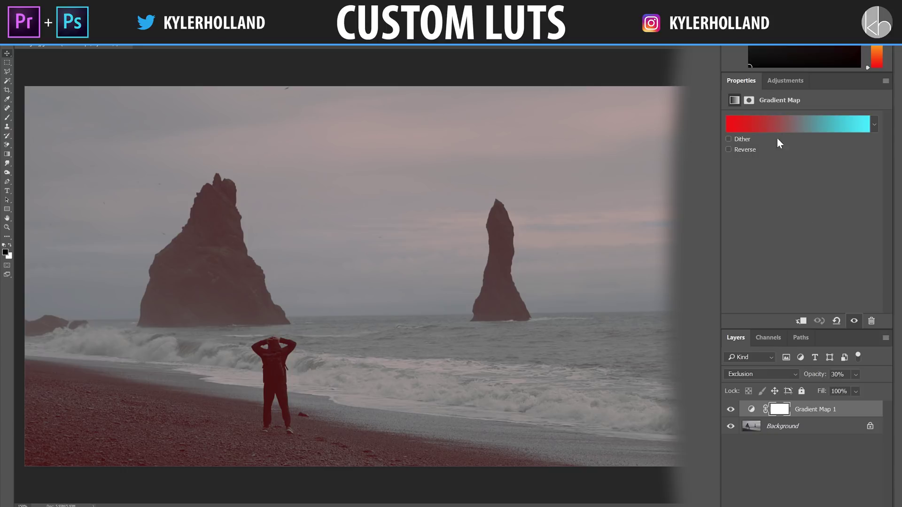
pyautogui.click(785, 81)
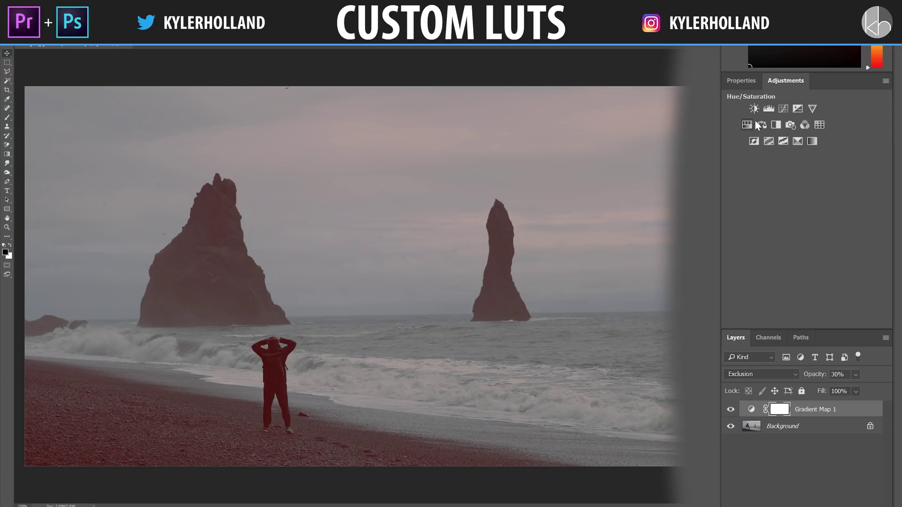
# Export Color Lookup Tables with High grid points as a CUBE file named 'red and blue'
pyautogui.click(744, 438)
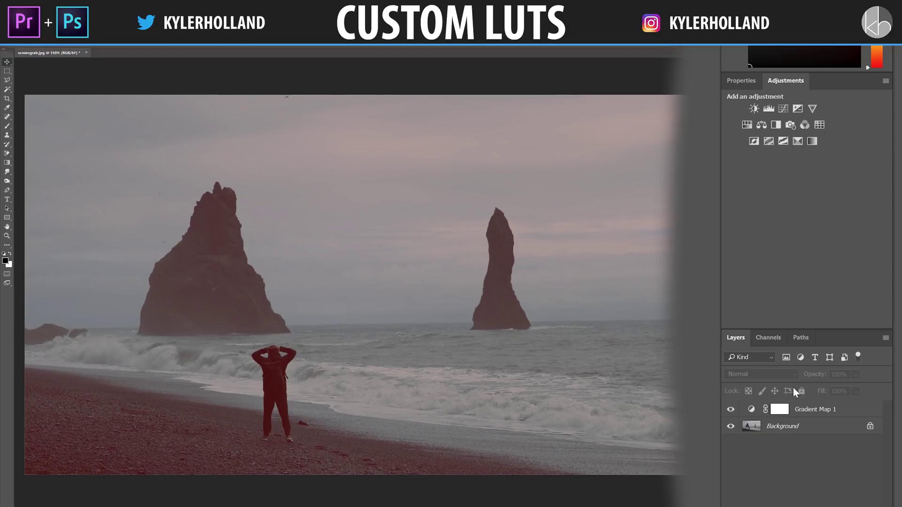
pyautogui.click(20, 49)
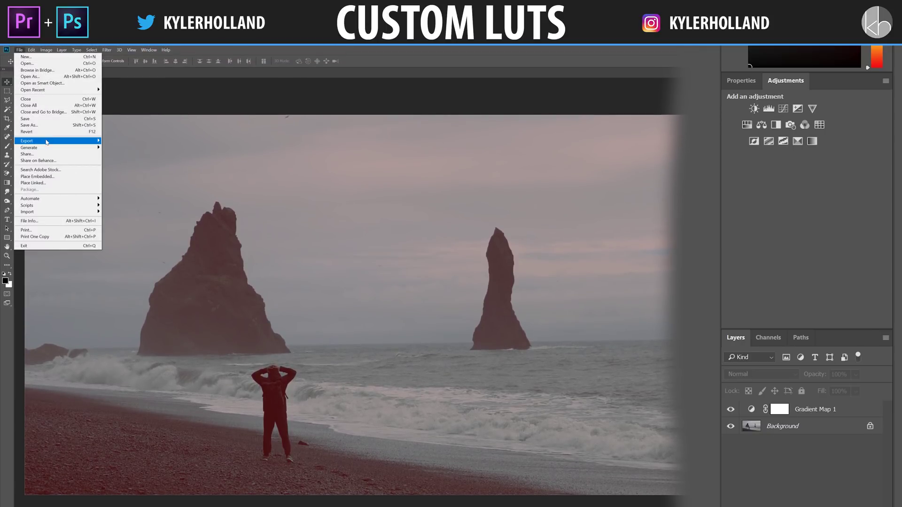
pyautogui.moveTo(71, 139)
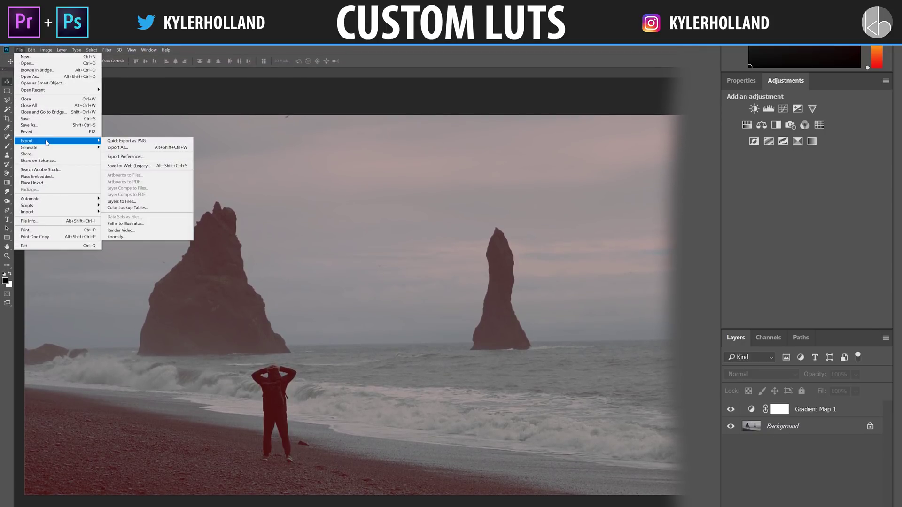
pyautogui.click(146, 210)
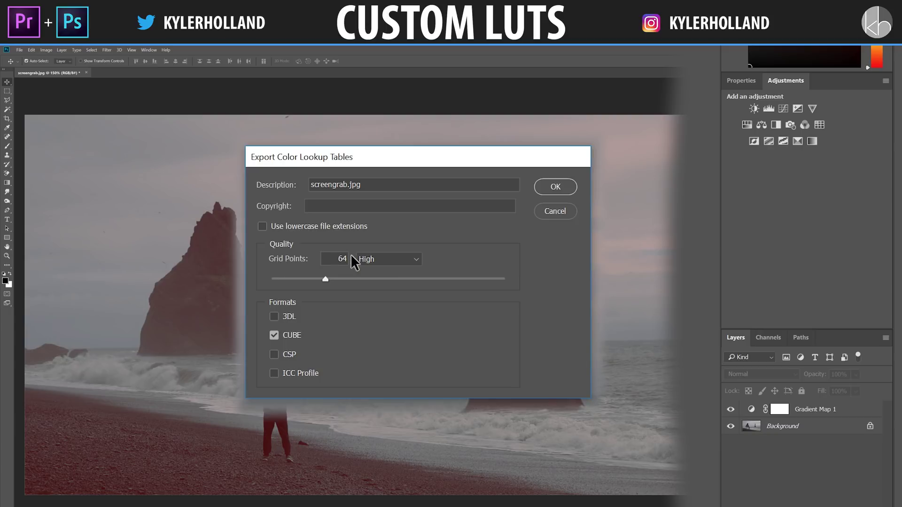
pyautogui.click(377, 258)
pyautogui.click(382, 303)
pyautogui.click(549, 187)
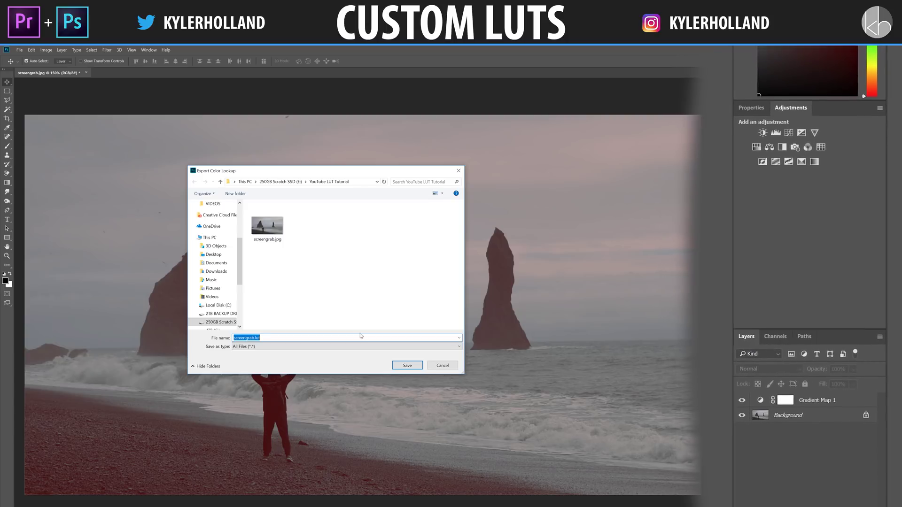
pyautogui.write('red and blue')
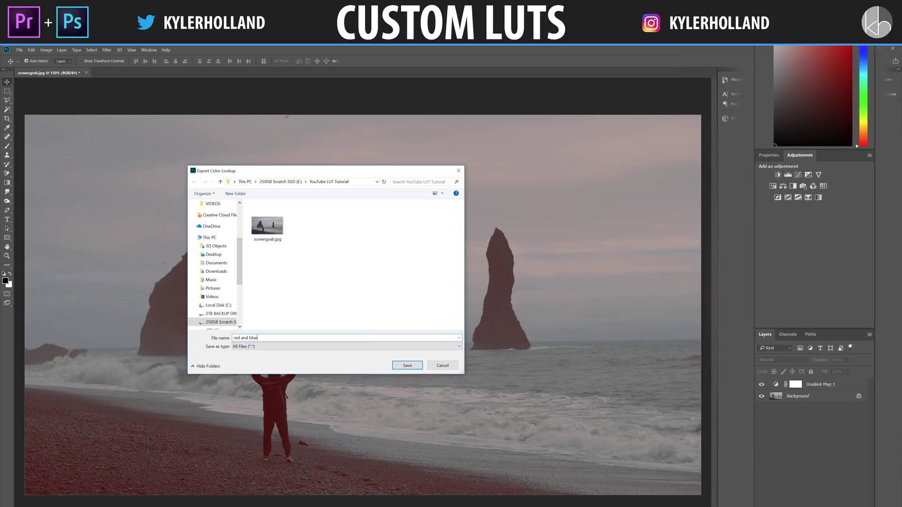
pyautogui.press('Return')
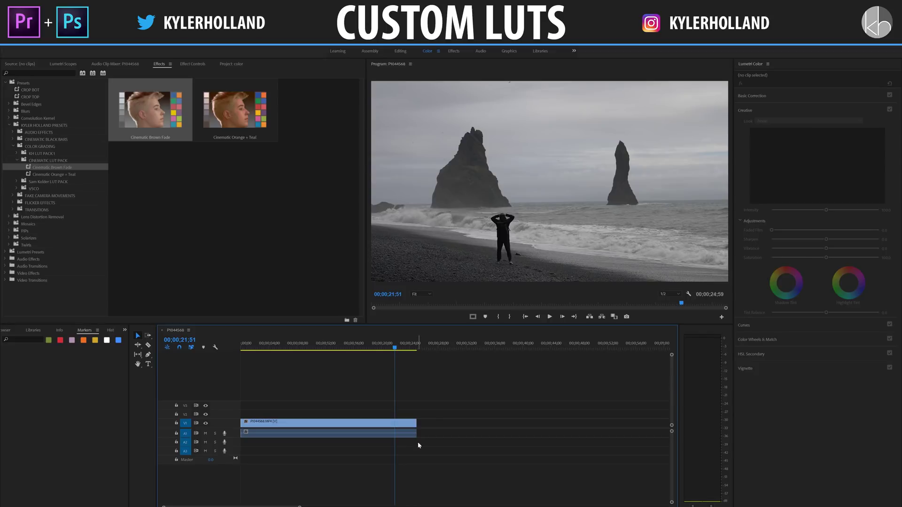
# Select the beach clip, move the playhead, and switch to the Color workspace
pyautogui.click(404, 422)
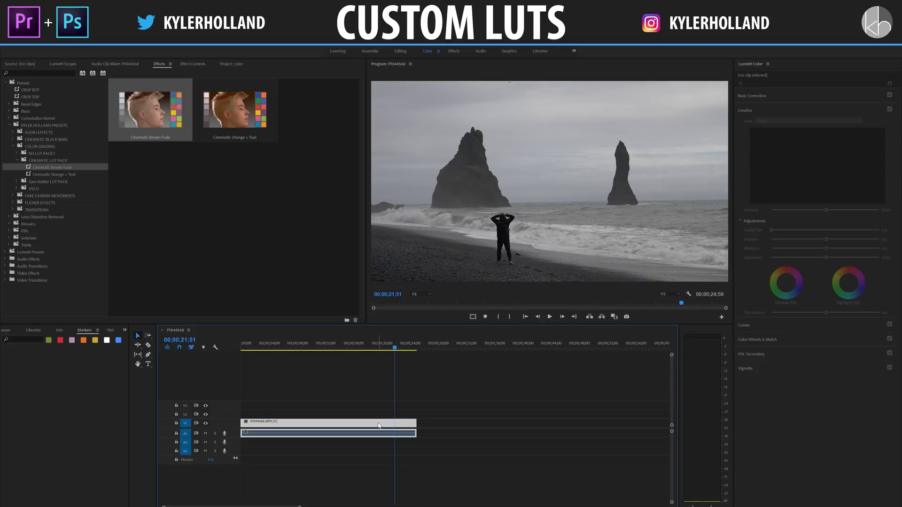
pyautogui.moveTo(329, 346); pyautogui.dragTo(305, 345)
pyautogui.click(192, 64)
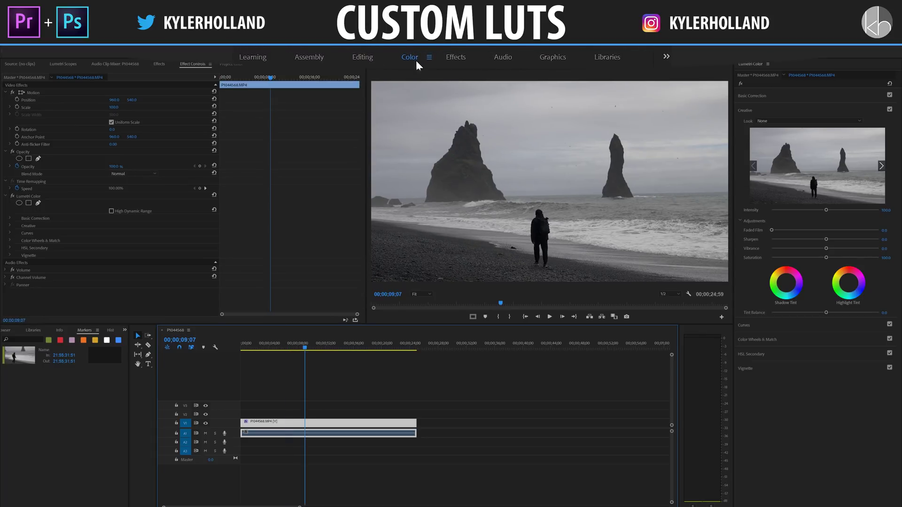
pyautogui.click(415, 60)
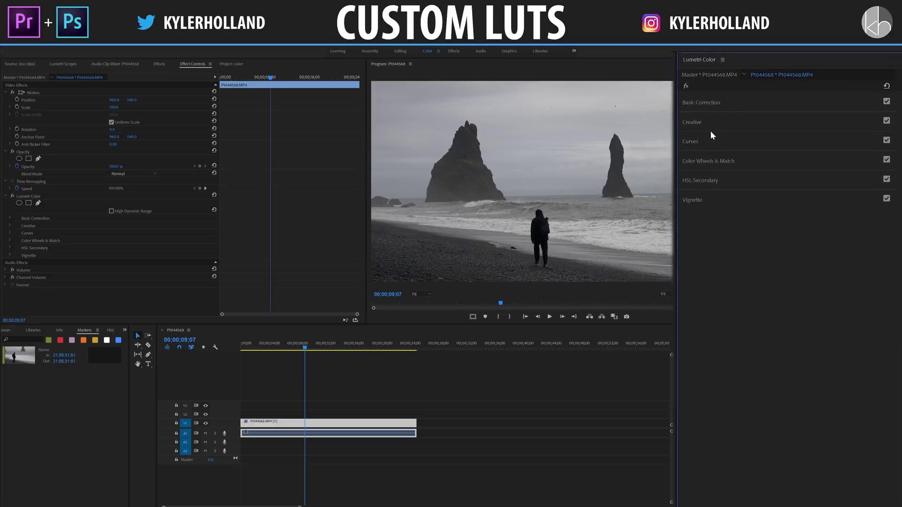
# Load red and blue.CUBE from the YouTube LUT Tutorial folder as the Lumetri Creative look
pyautogui.click(693, 126)
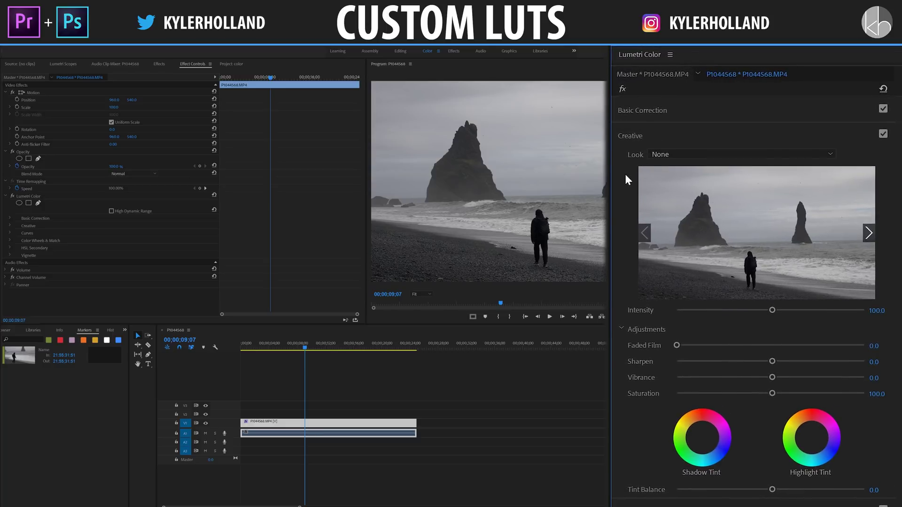
pyautogui.click(660, 155)
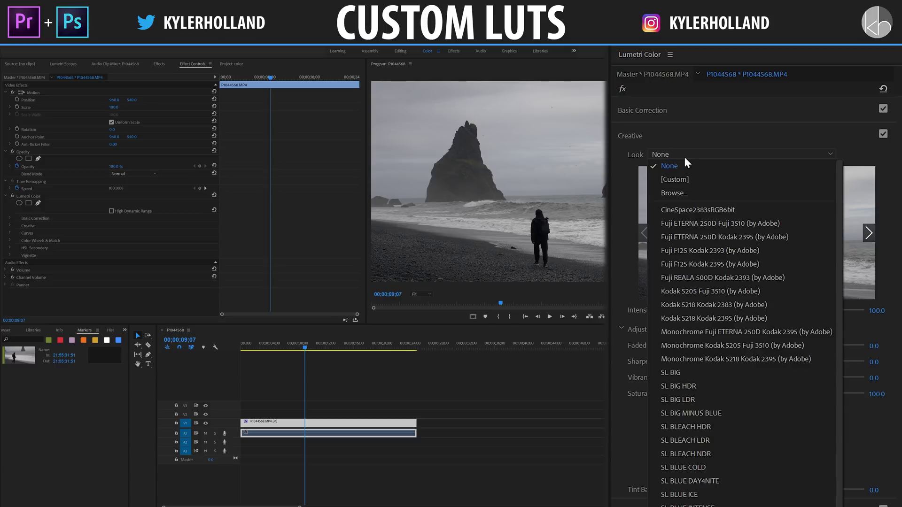
pyautogui.click(694, 192)
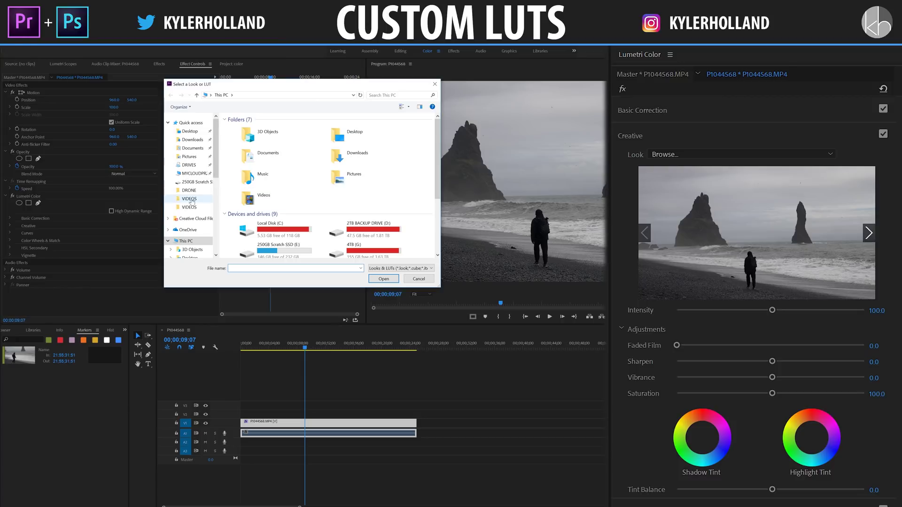
pyautogui.click(197, 181)
pyautogui.doubleClick(287, 137)
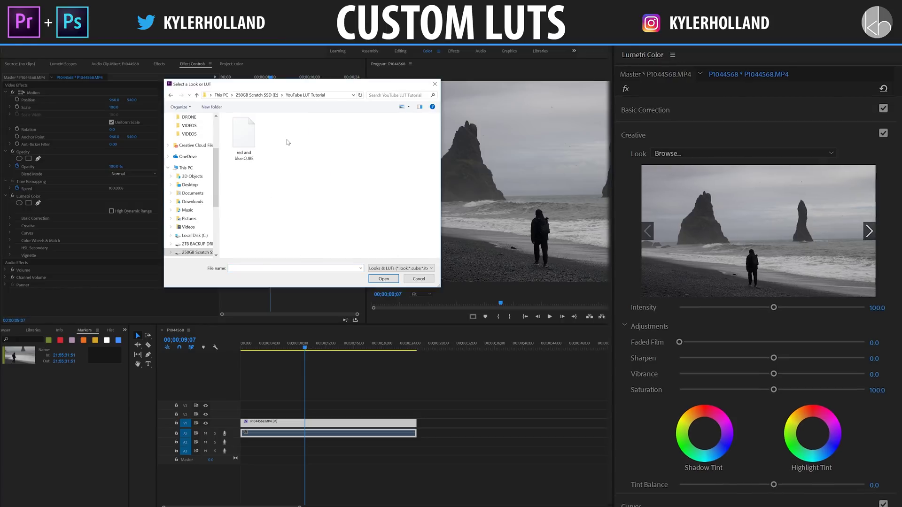
pyautogui.click(244, 138)
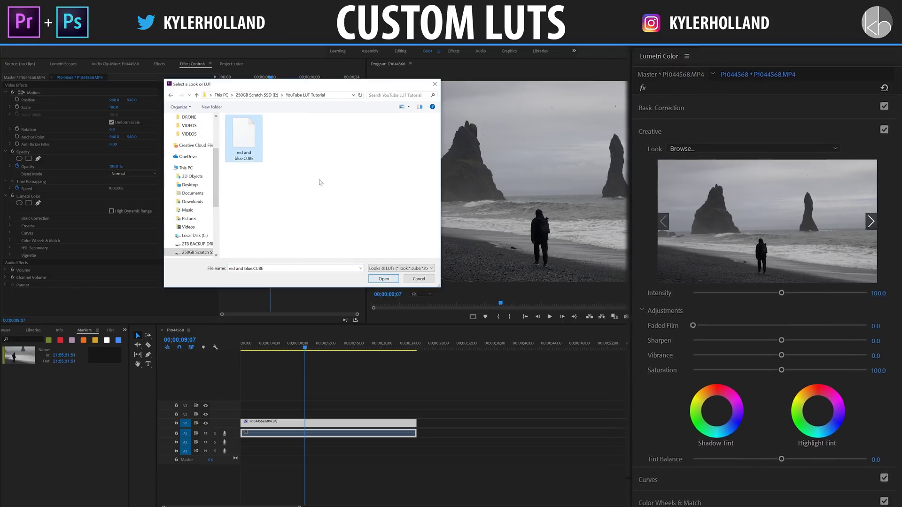
pyautogui.click(390, 279)
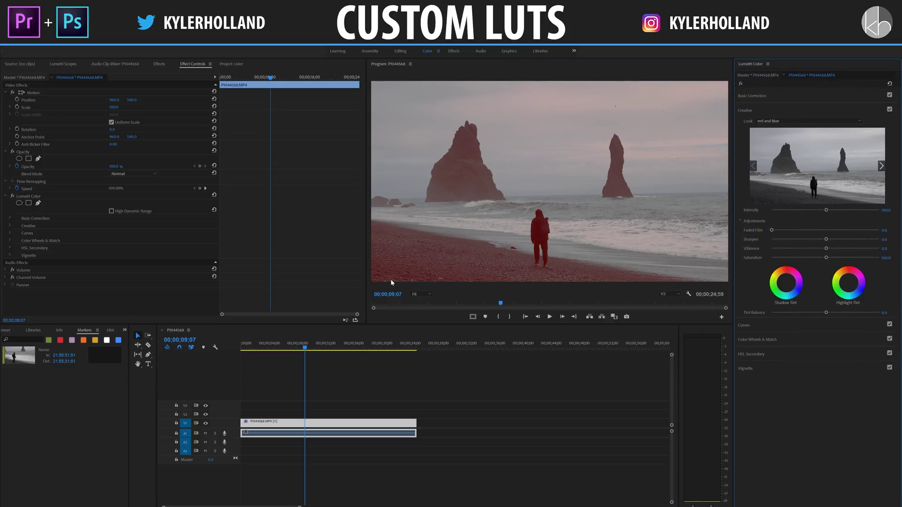
# Play the graded clip full screen, then exit full screen and stop playback
pyautogui.hotkey('ctrl', '`')
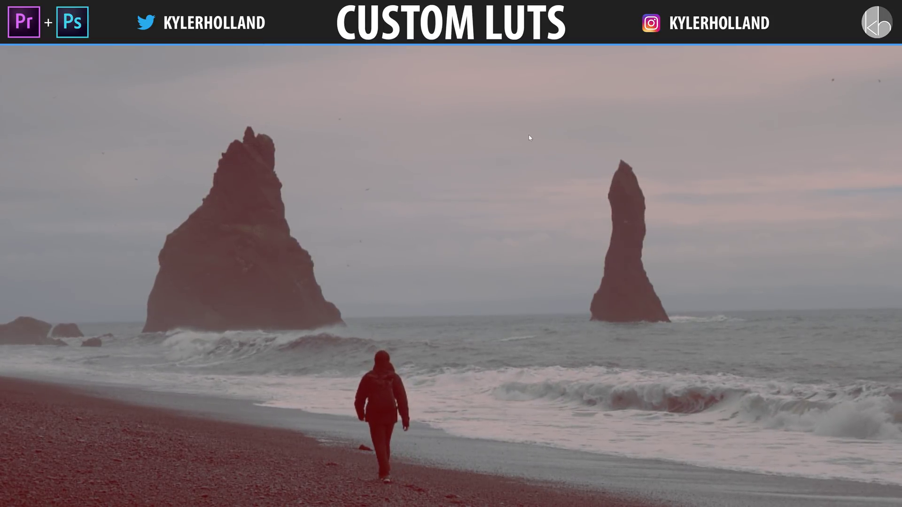
pyautogui.hotkey('ctrl', '`')
pyautogui.press('space')
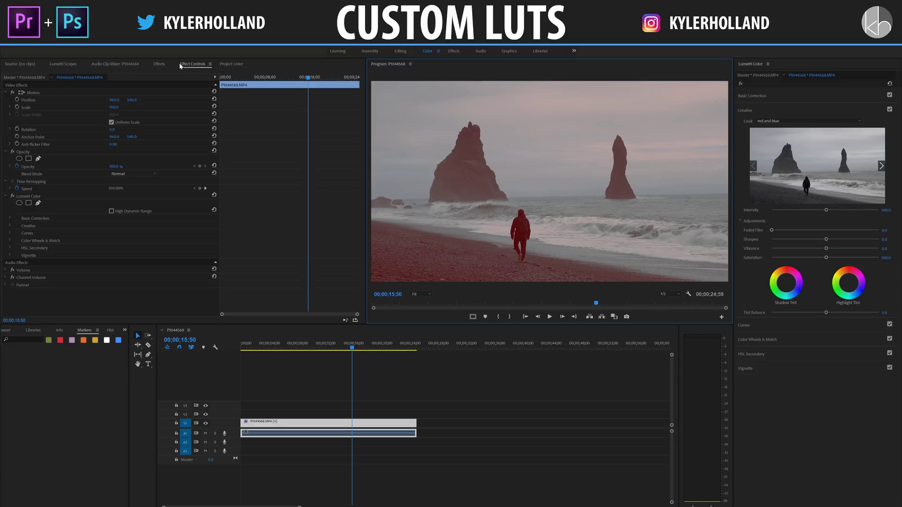
# Save the clip's Lumetri Color effect as a preset named 'Red + Blue'
pyautogui.click(32, 196)
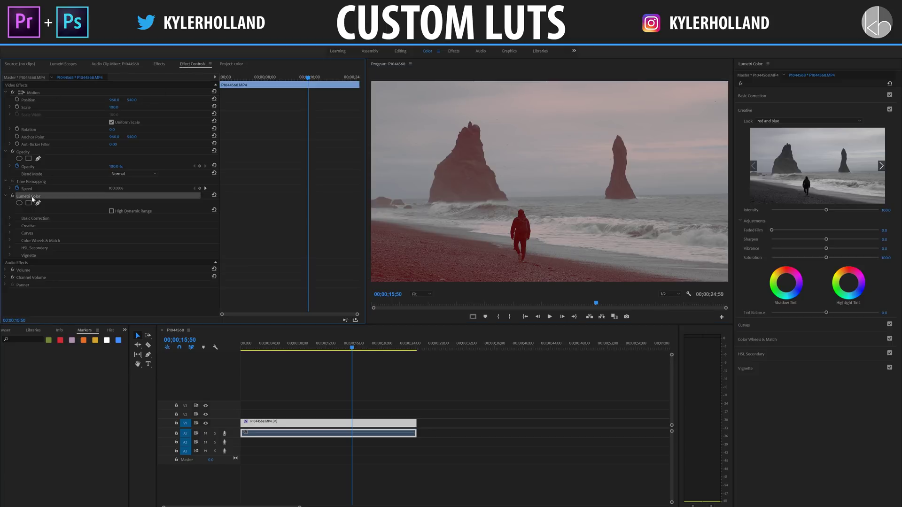
pyautogui.rightClick(32, 199)
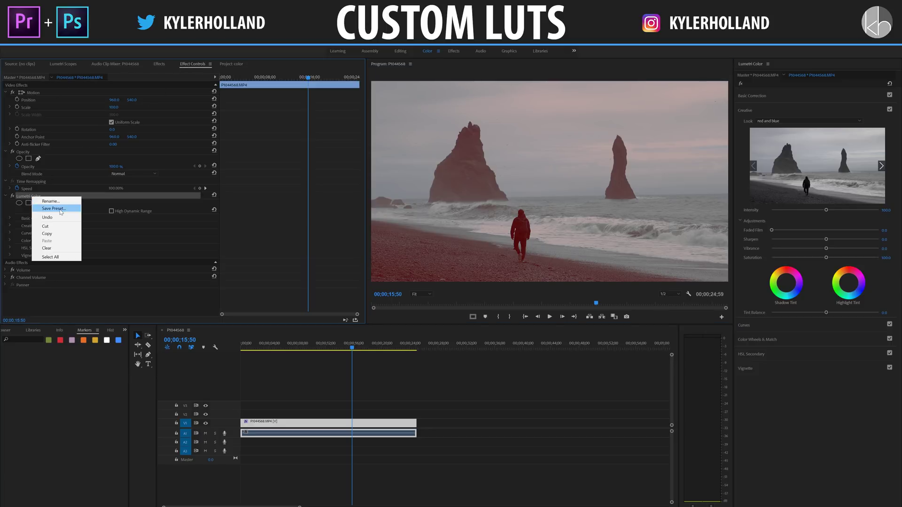
pyautogui.click(52, 208)
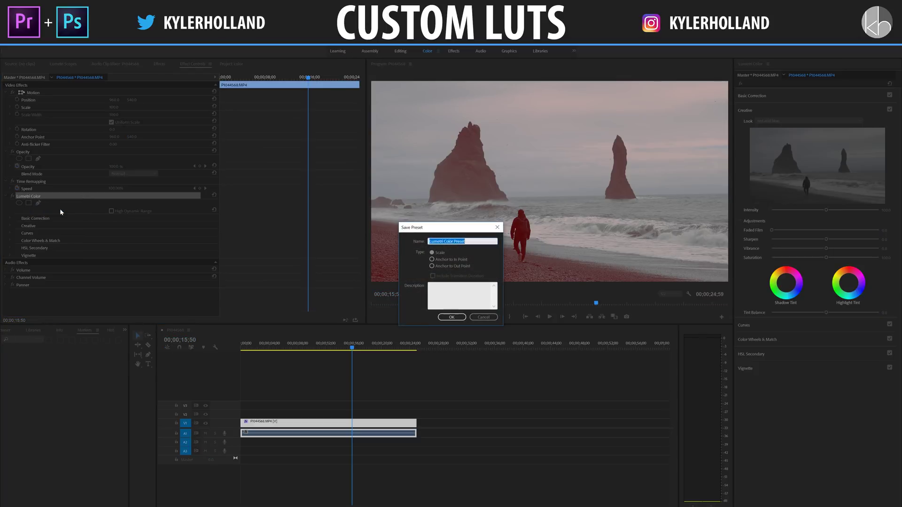
pyautogui.write('Red + Blue')
pyautogui.press('Return')
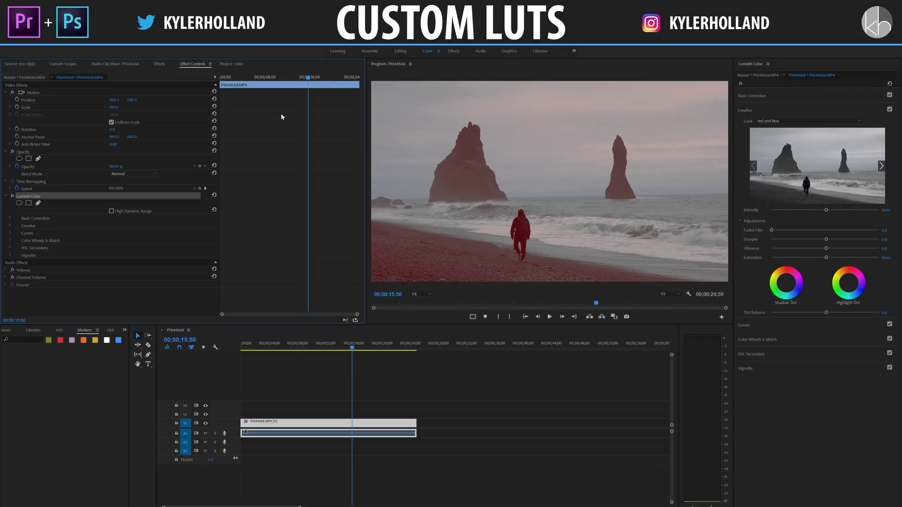
pyautogui.click(157, 64)
# Create a new presets bin named 'NEW LUT' in the Presets folder
pyautogui.click(26, 82)
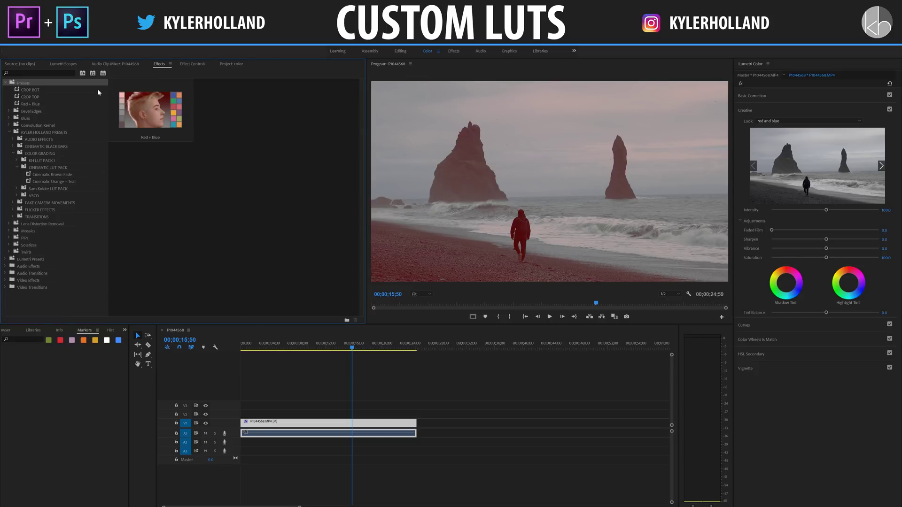
pyautogui.rightClick(23, 84)
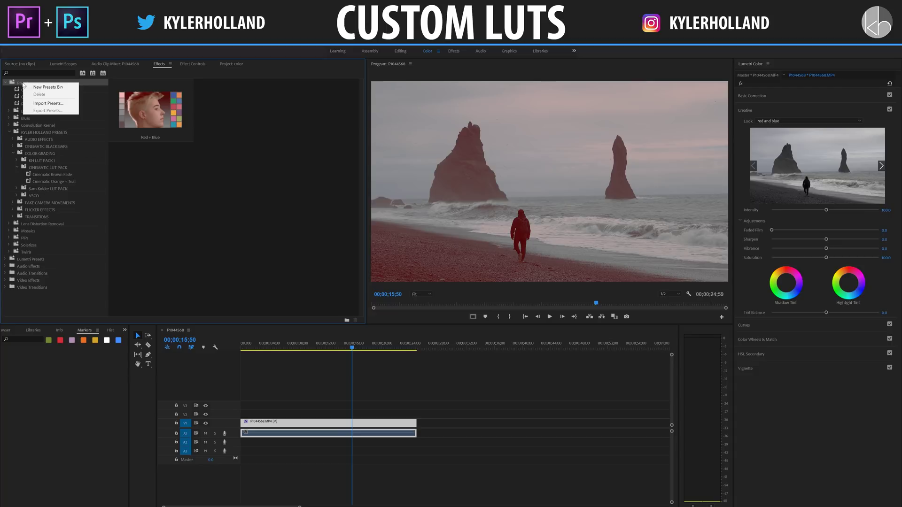
pyautogui.click(47, 87)
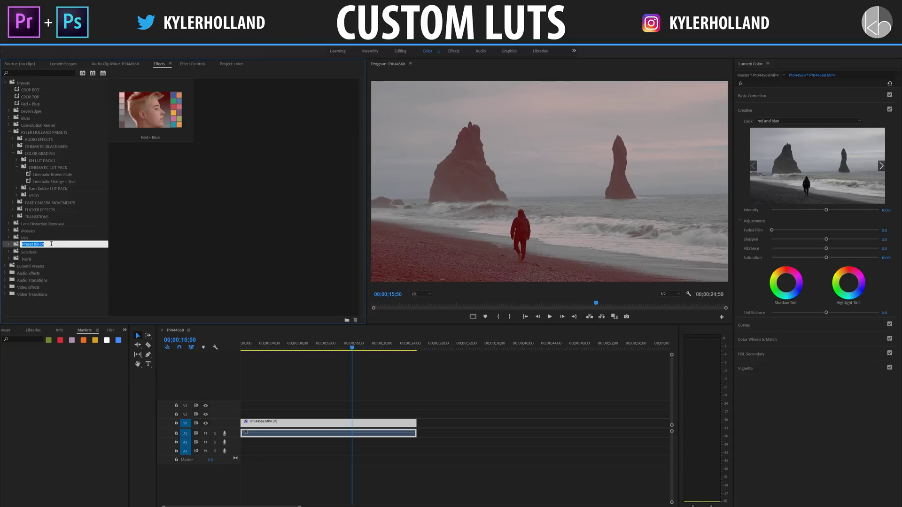
pyautogui.write('NEW LUT')
pyautogui.press('Return')
pyautogui.press('Delete')
pyautogui.press('Return')
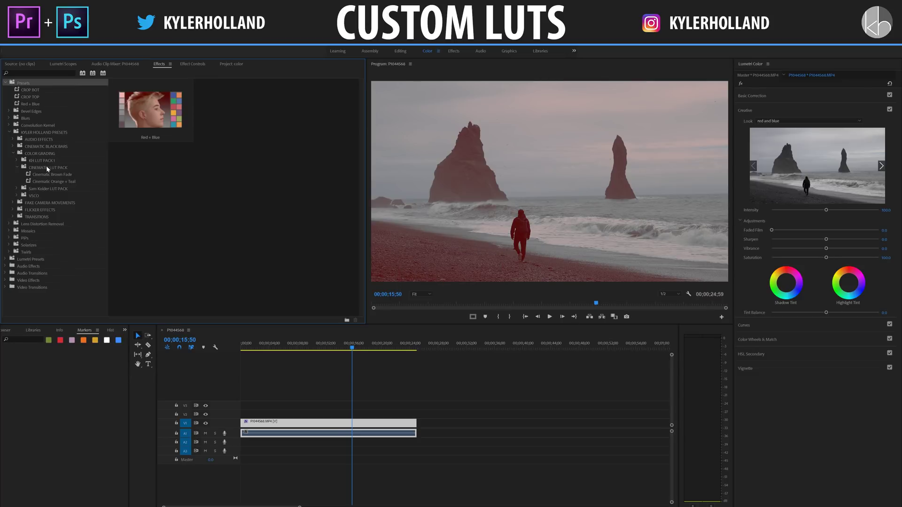
# Move the Red + Blue preset into the CINEMATIC LUT PACK folder
pyautogui.click(46, 167)
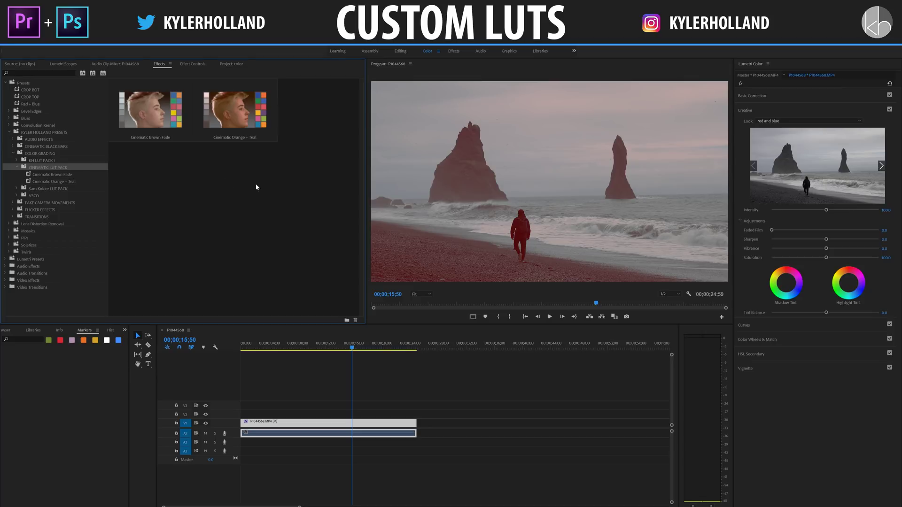
pyautogui.click(37, 105)
pyautogui.doubleClick(70, 167)
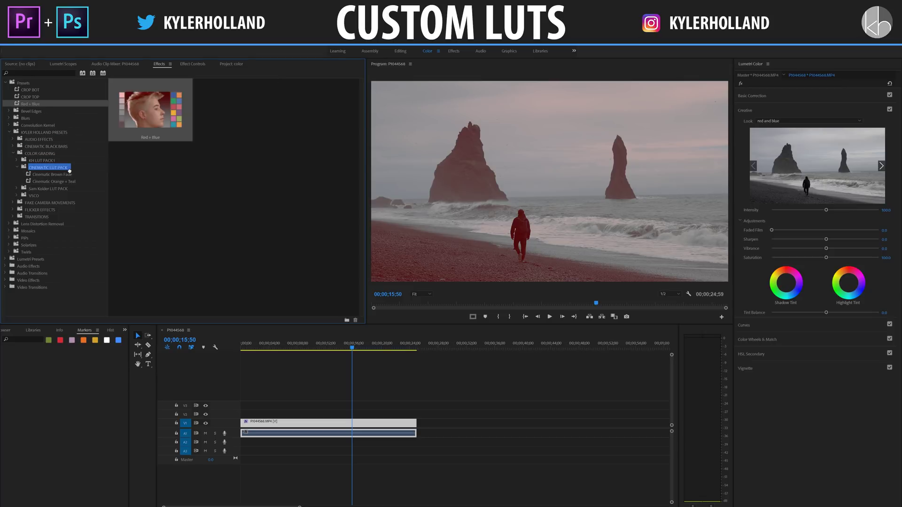
pyautogui.moveTo(61, 168); pyautogui.dragTo(59, 183)
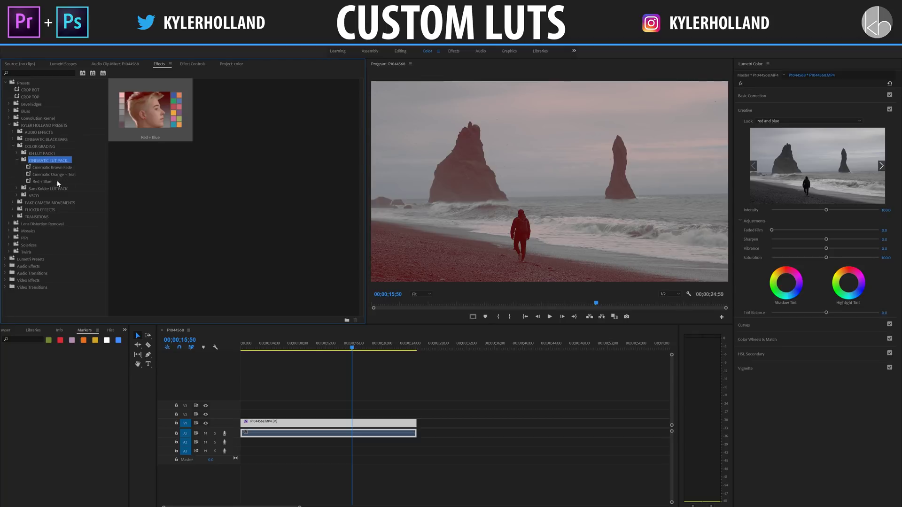
pyautogui.click(34, 159)
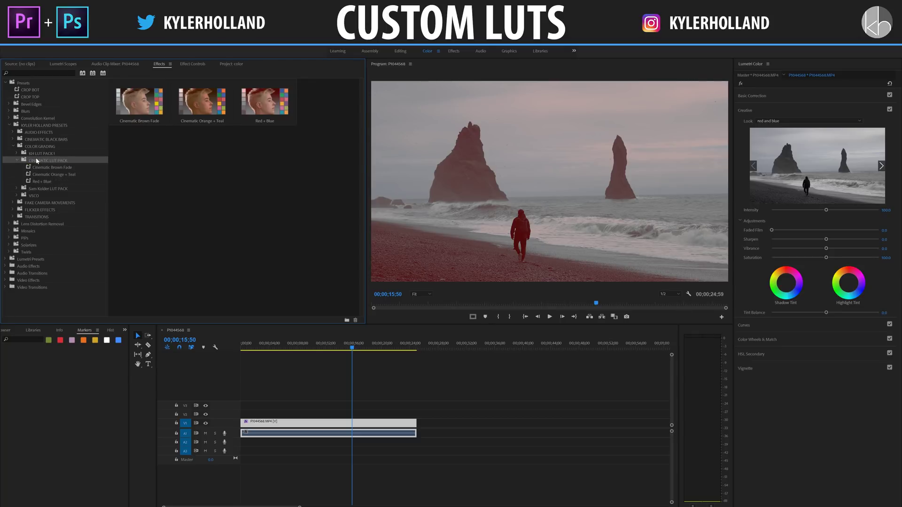
# Try Cinematic Brown Fade, Orange + Teal and Red + Blue on the beach clip, undoing each
pyautogui.click(202, 101)
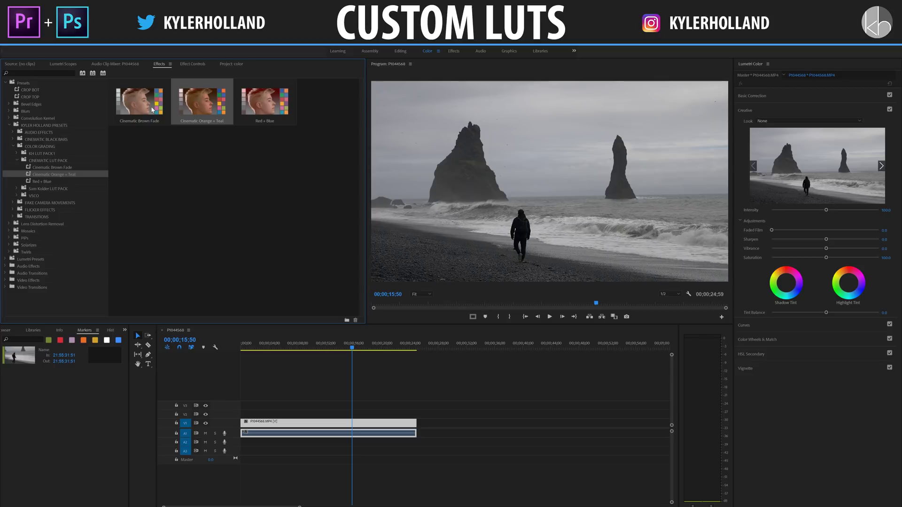
pyautogui.moveTo(152, 109); pyautogui.dragTo(309, 428)
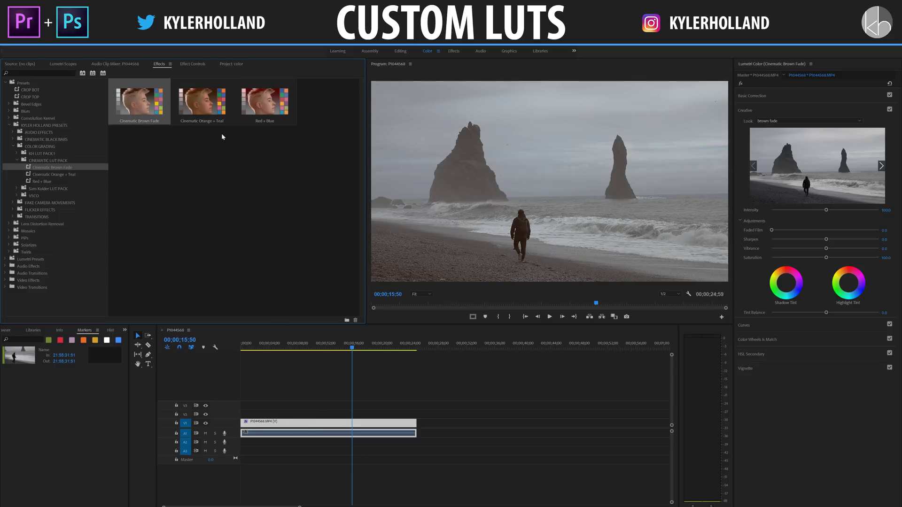
pyautogui.moveTo(202, 104); pyautogui.dragTo(328, 424)
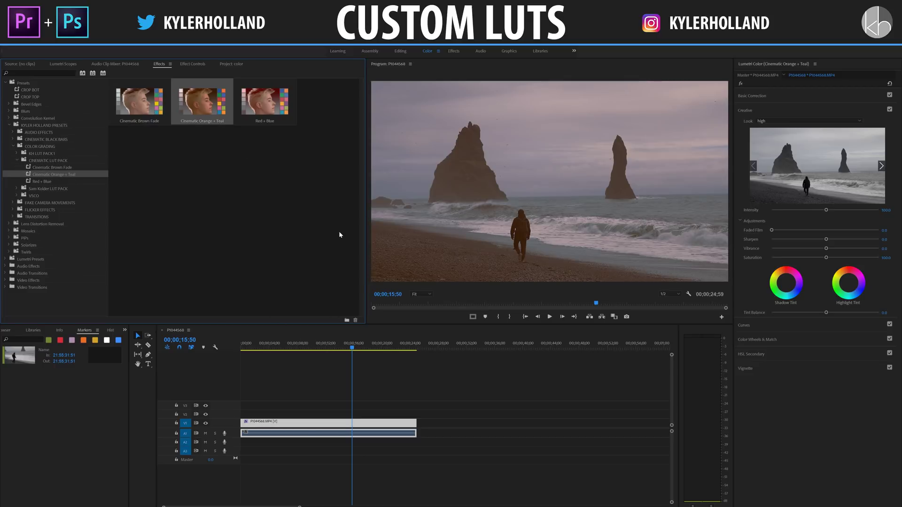
pyautogui.hotkey('ctrl', 'z')
pyautogui.moveTo(265, 101); pyautogui.dragTo(331, 424)
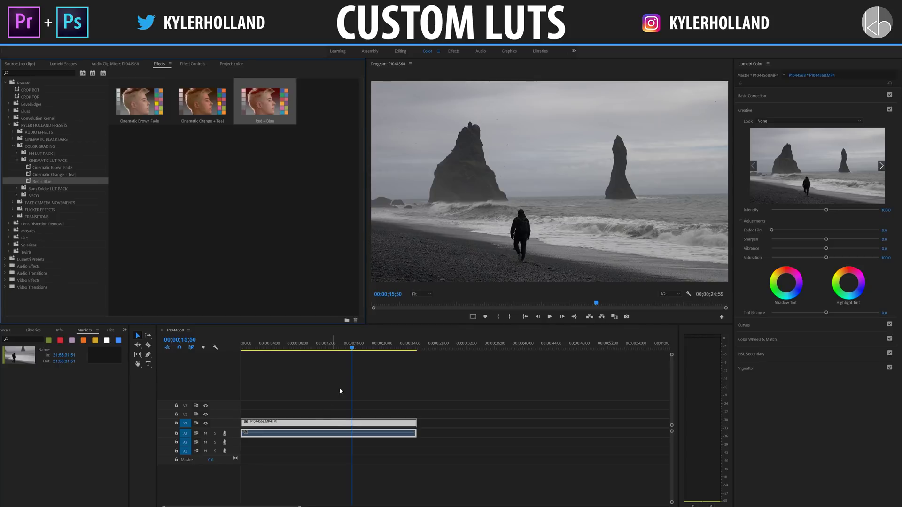
pyautogui.hotkey('ctrl', 'z')
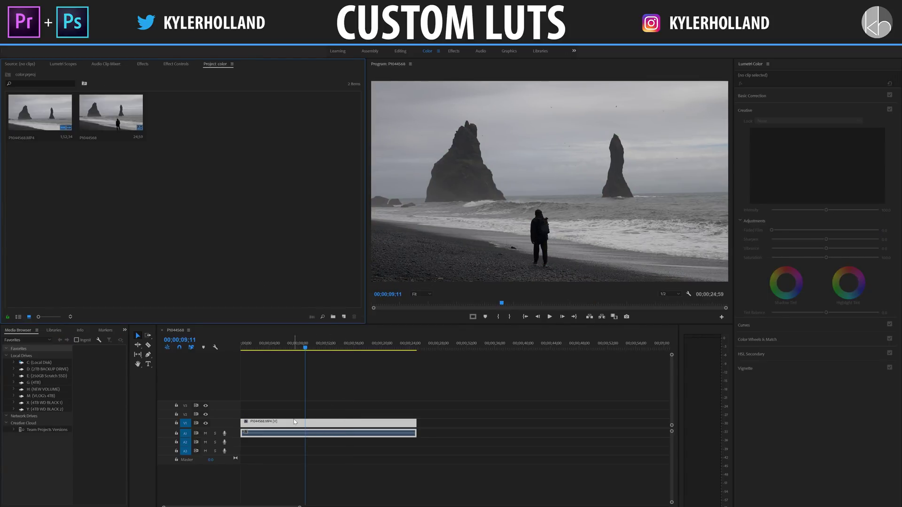
# Create a new adjustment layer and place it over the beach clip
pyautogui.click(345, 317)
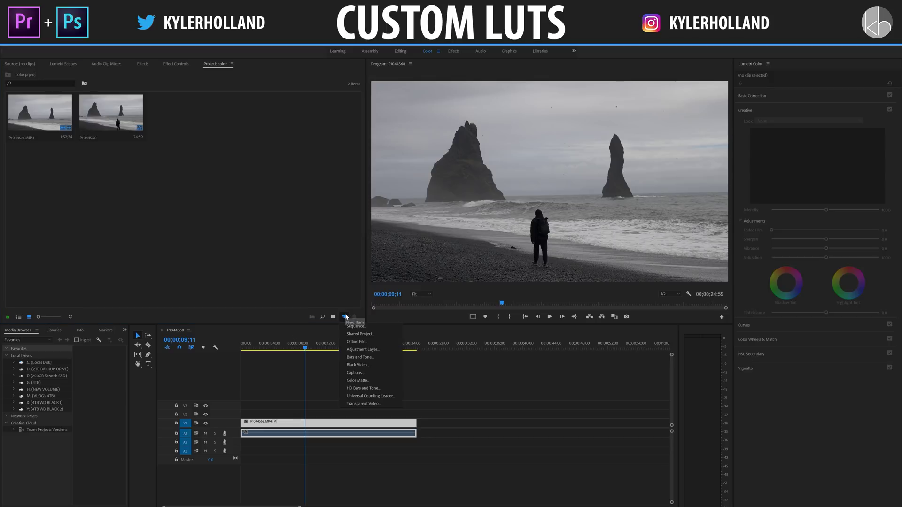
pyautogui.click(374, 349)
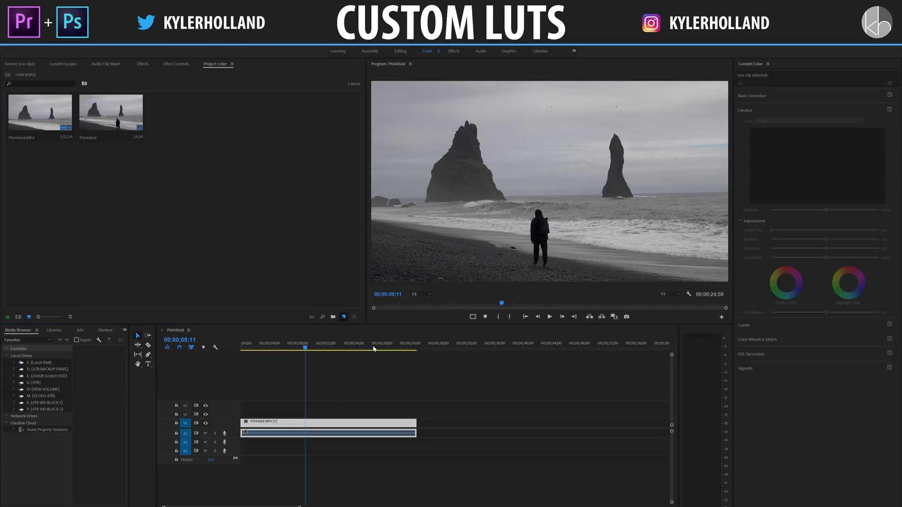
pyautogui.click(463, 306)
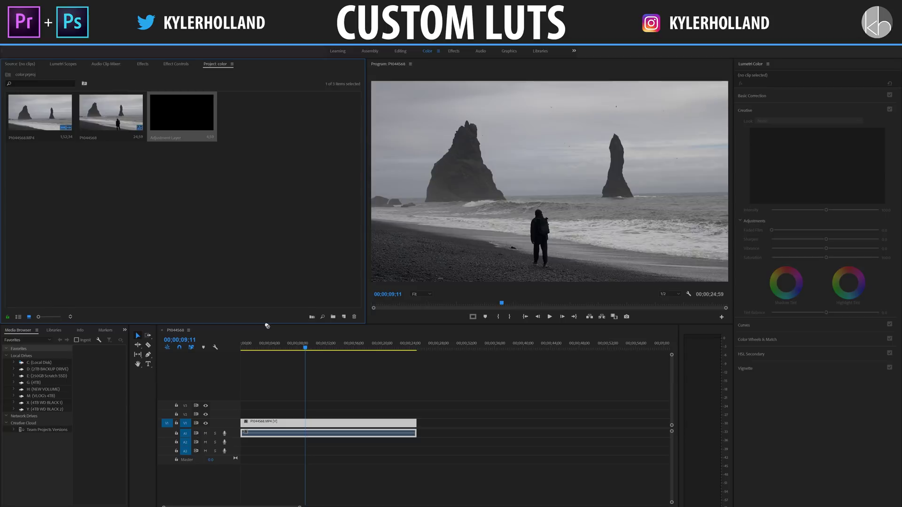
pyautogui.moveTo(267, 325); pyautogui.dragTo(417, 416)
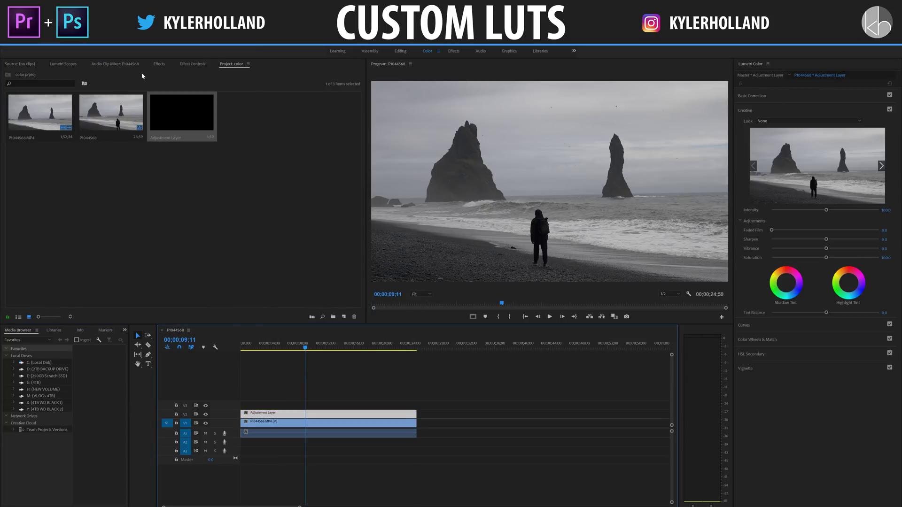
# Apply Cinematic Brown Fade and Cinematic Orange + Teal presets to the adjustment layer
pyautogui.click(161, 65)
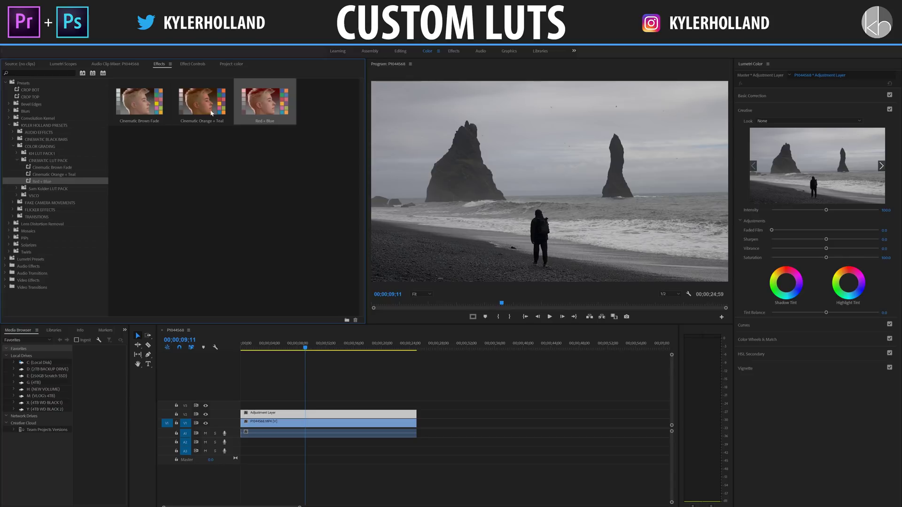
pyautogui.moveTo(139, 101); pyautogui.dragTo(328, 414)
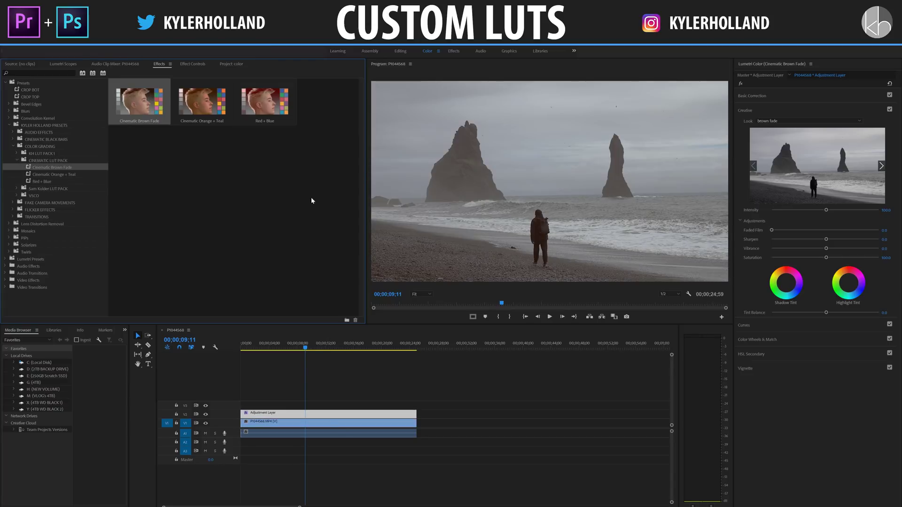
pyautogui.moveTo(229, 113); pyautogui.dragTo(316, 415)
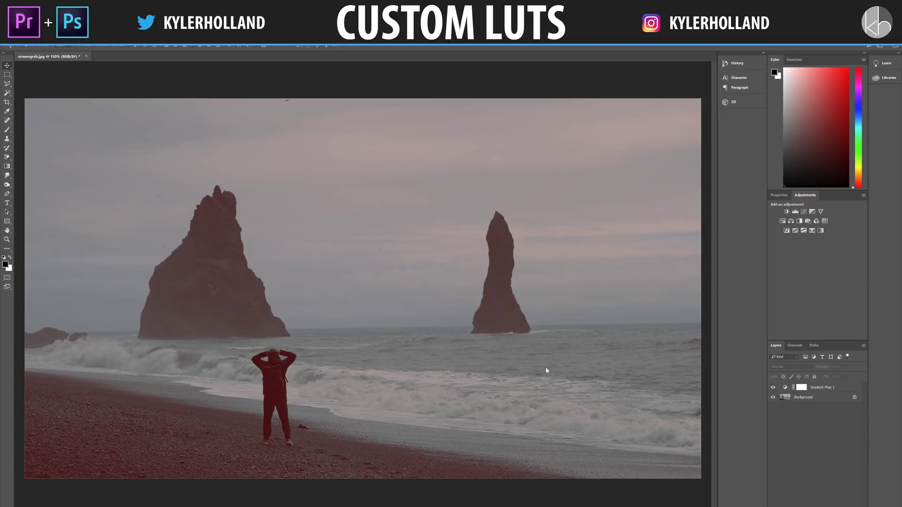
# Replace the old Gradient Map 1 layer with a new gradient map adjustment
pyautogui.click(801, 387)
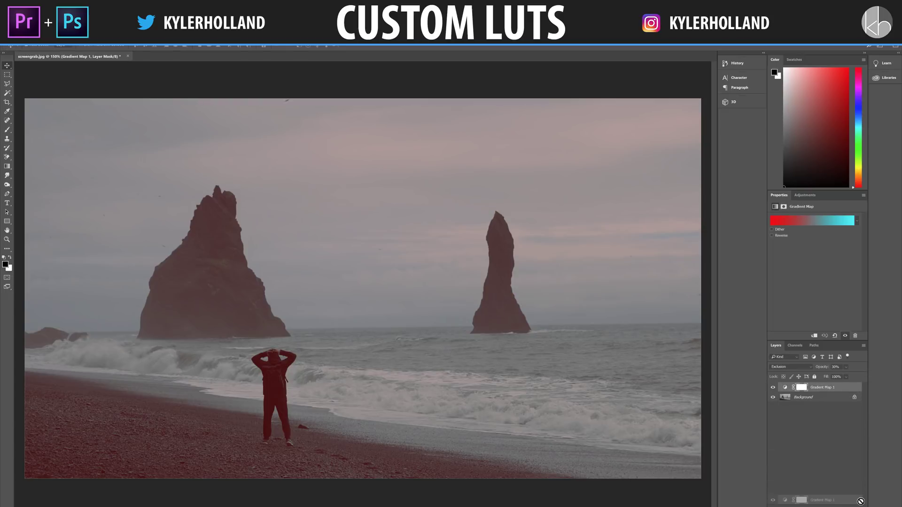
pyautogui.press('Delete')
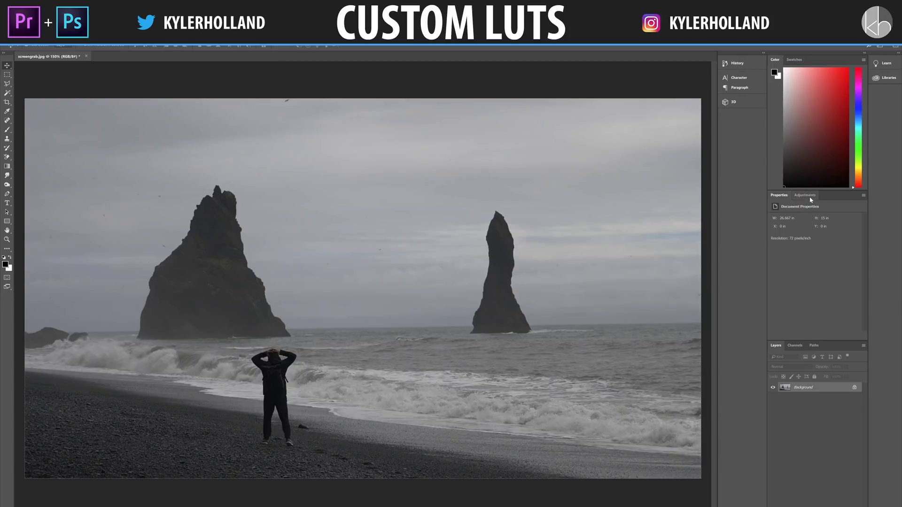
pyautogui.click(805, 196)
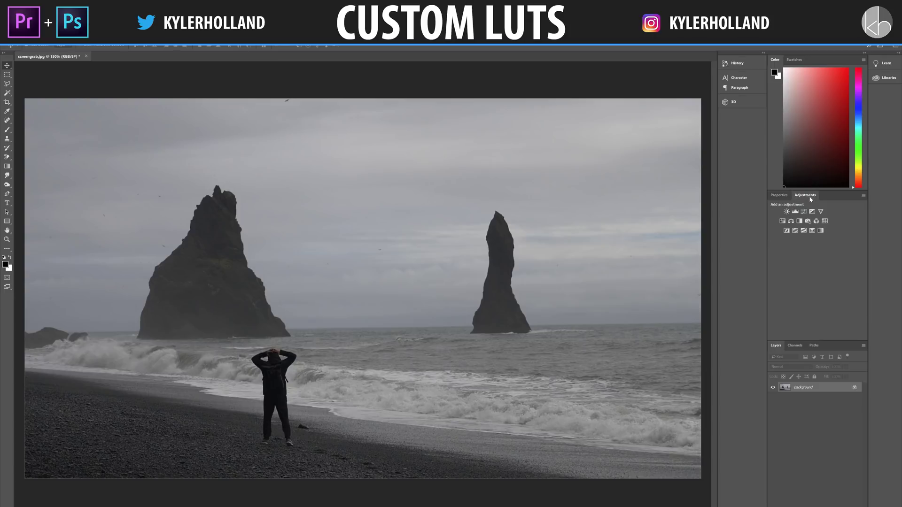
pyautogui.click(820, 230)
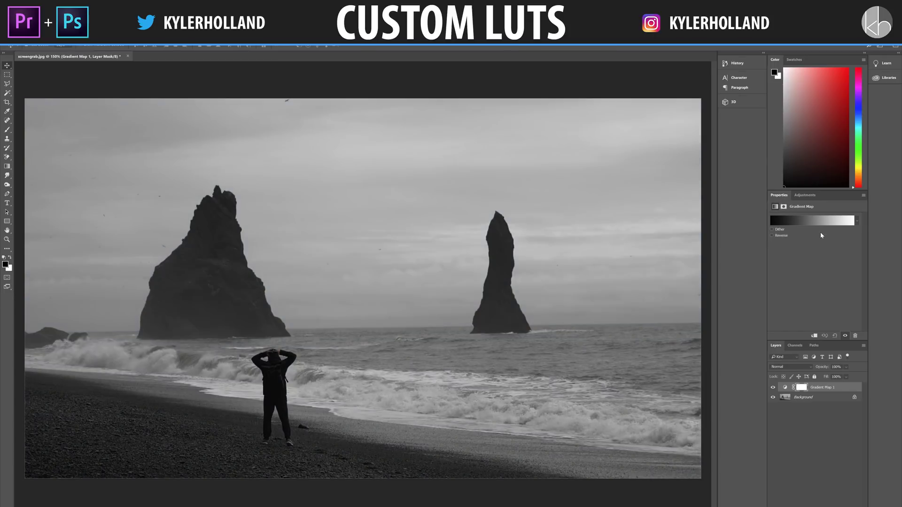
pyautogui.click(785, 222)
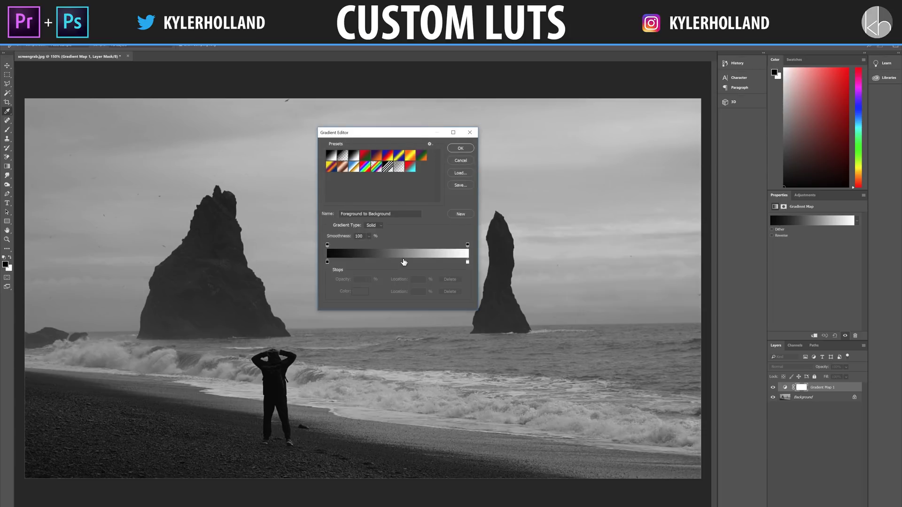
# Add gradient stops at about 31% and 68%, making the left end white and the 31% stop green
pyautogui.click(371, 263)
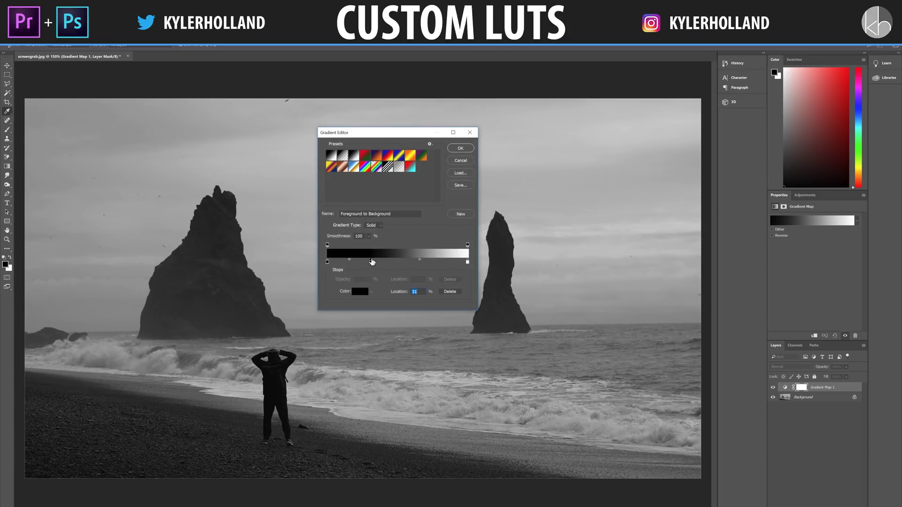
pyautogui.click(422, 263)
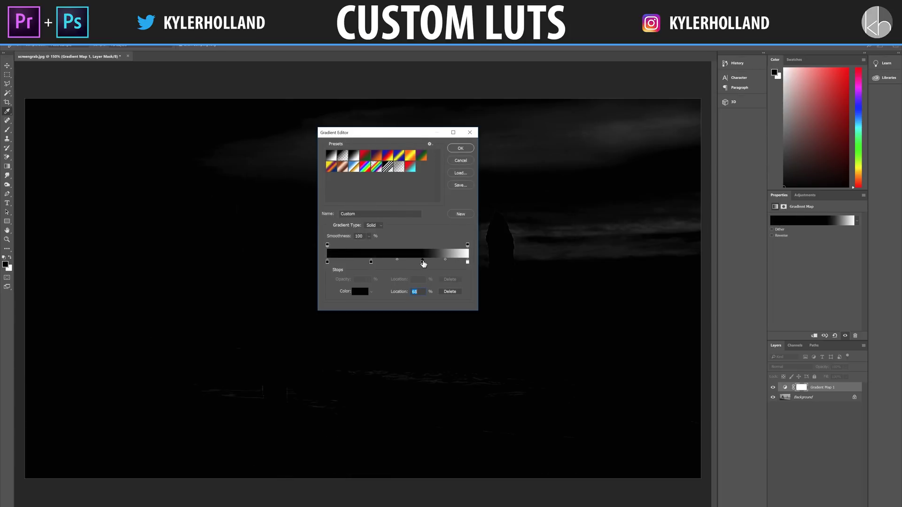
pyautogui.doubleClick(327, 262)
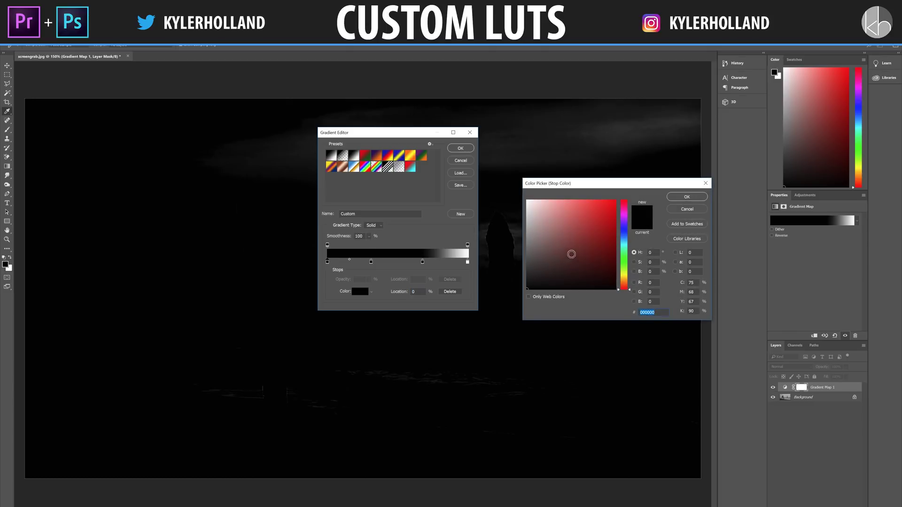
pyautogui.moveTo(570, 253); pyautogui.dragTo(504, 174)
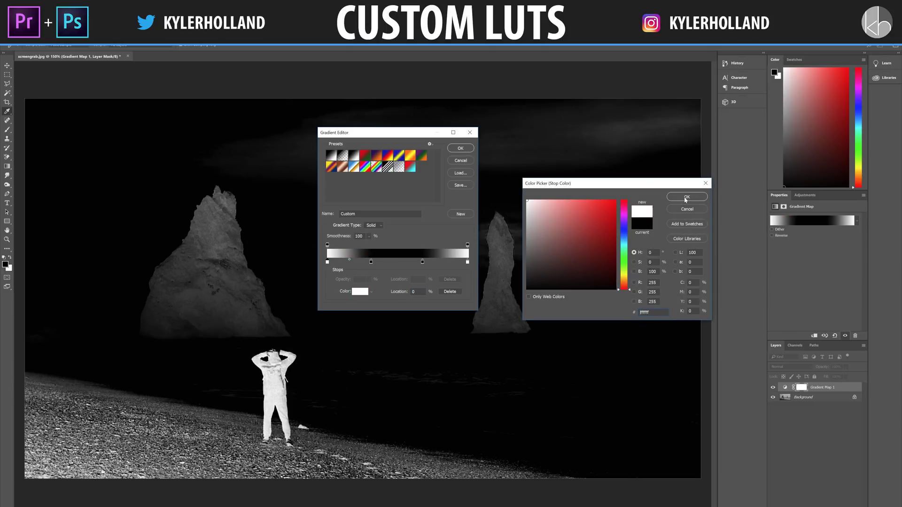
pyautogui.click(685, 197)
pyautogui.doubleClick(371, 261)
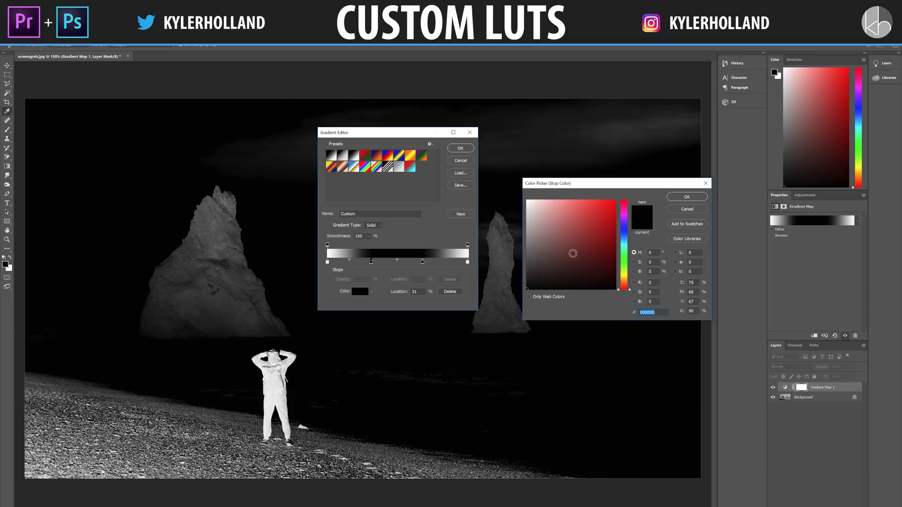
pyautogui.click(624, 246)
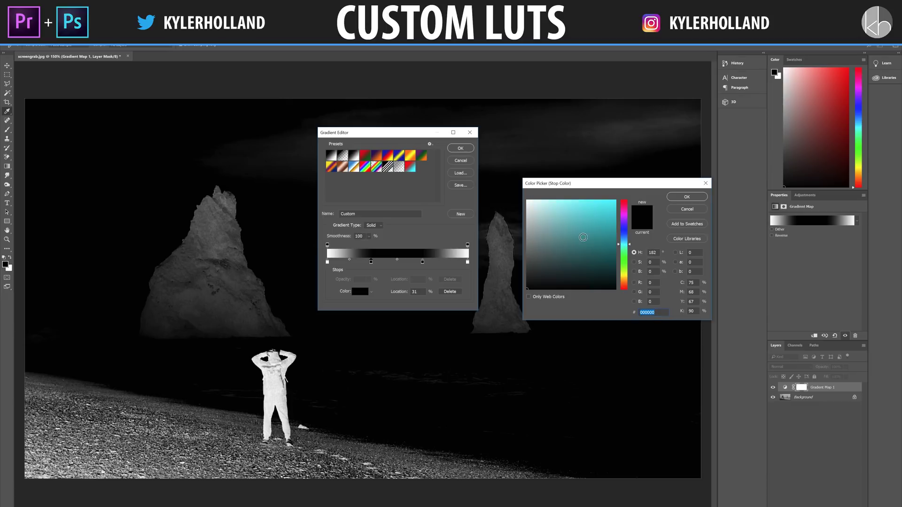
pyautogui.click(605, 251)
pyautogui.click(624, 264)
pyautogui.click(687, 197)
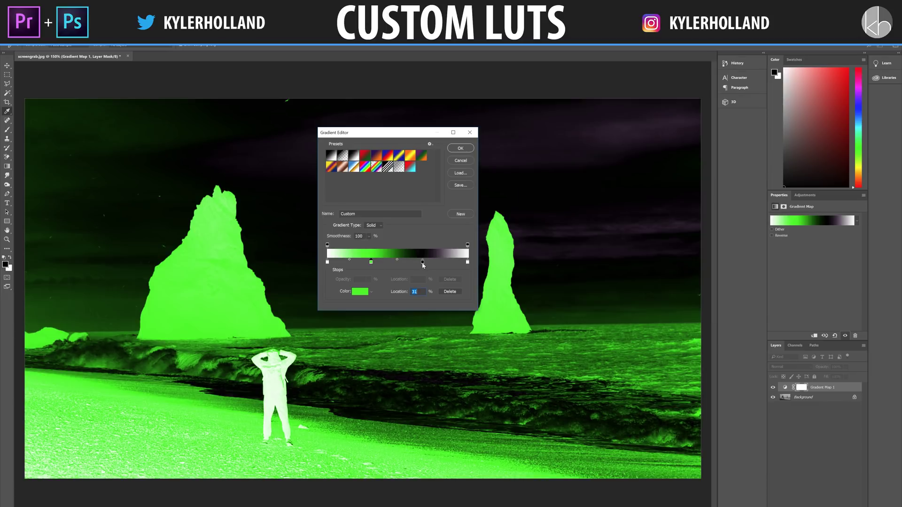
# Colour the 68% stop vivid magenta and the right end stop bright blue-violet
pyautogui.doubleClick(422, 262)
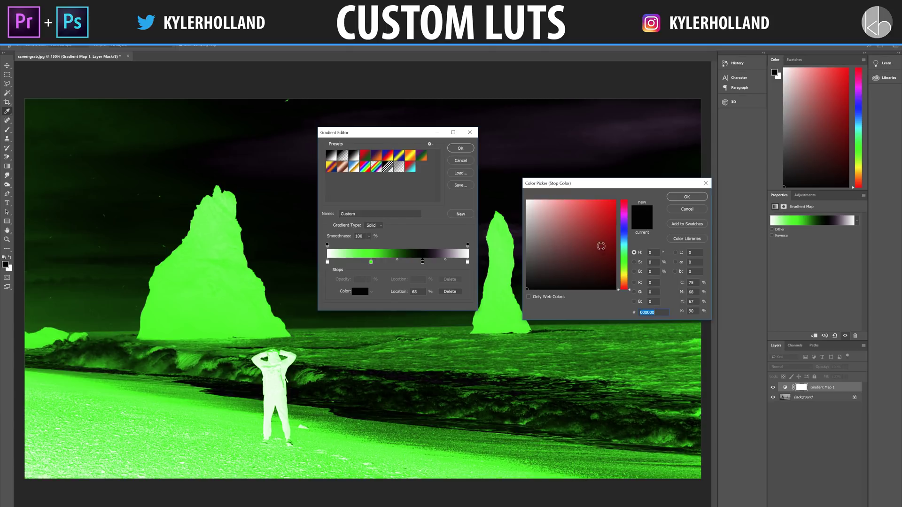
pyautogui.click(624, 214)
pyautogui.moveTo(585, 222); pyautogui.dragTo(650, 174)
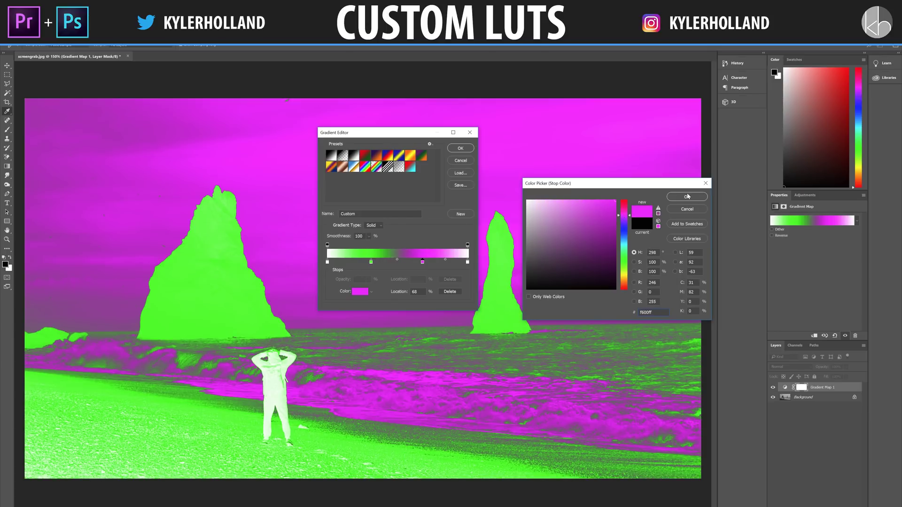
pyautogui.click(687, 197)
pyautogui.doubleClick(468, 262)
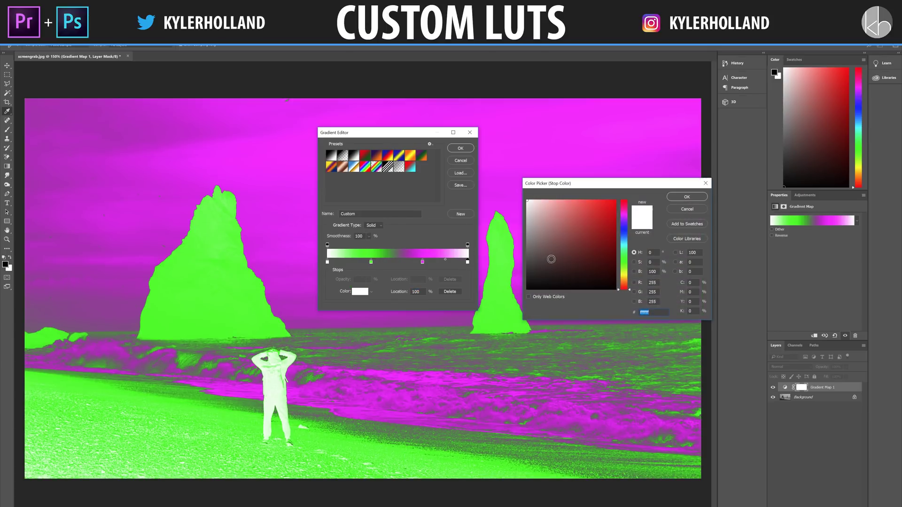
pyautogui.moveTo(548, 258); pyautogui.dragTo(616, 290)
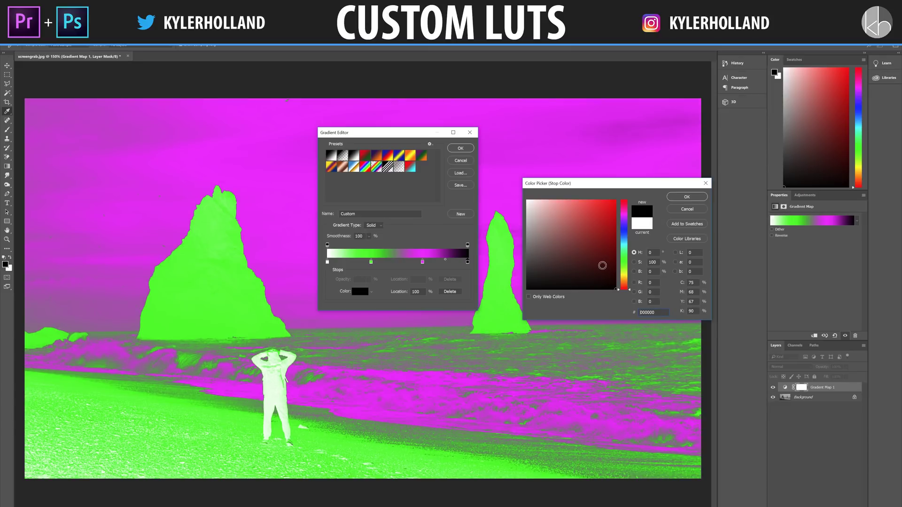
pyautogui.click(625, 226)
pyautogui.click(608, 227)
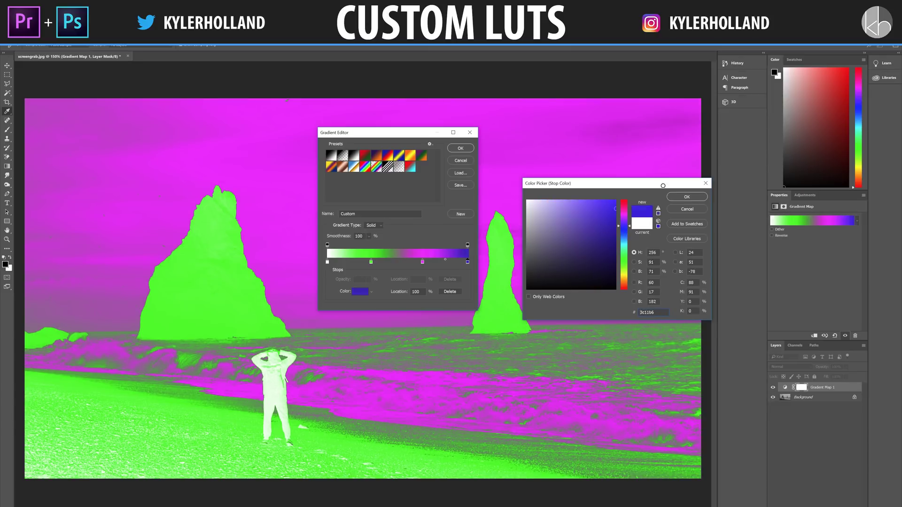
pyautogui.click(687, 196)
# Make the left stop orange, move the magenta and end stops to 58 and 89, and apply
pyautogui.click(327, 262)
pyautogui.doubleClick(327, 262)
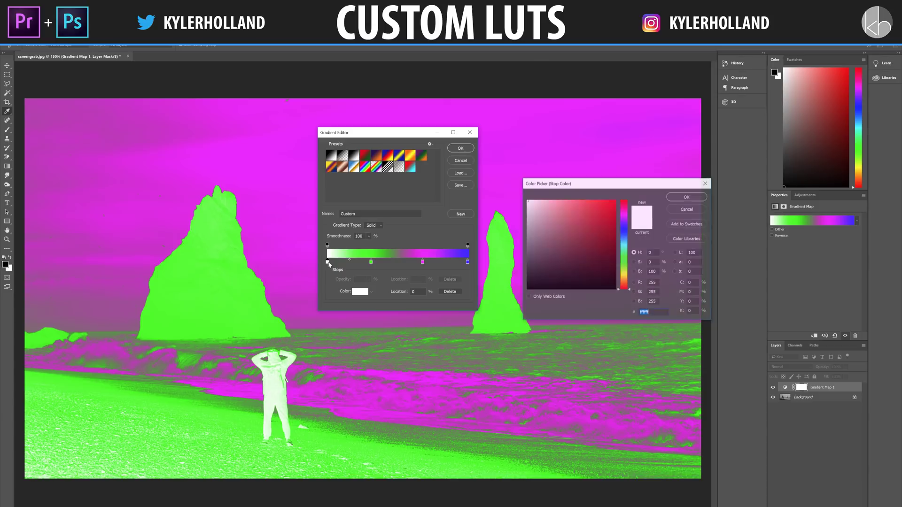
pyautogui.click(623, 281)
pyautogui.click(588, 246)
pyautogui.press('Return')
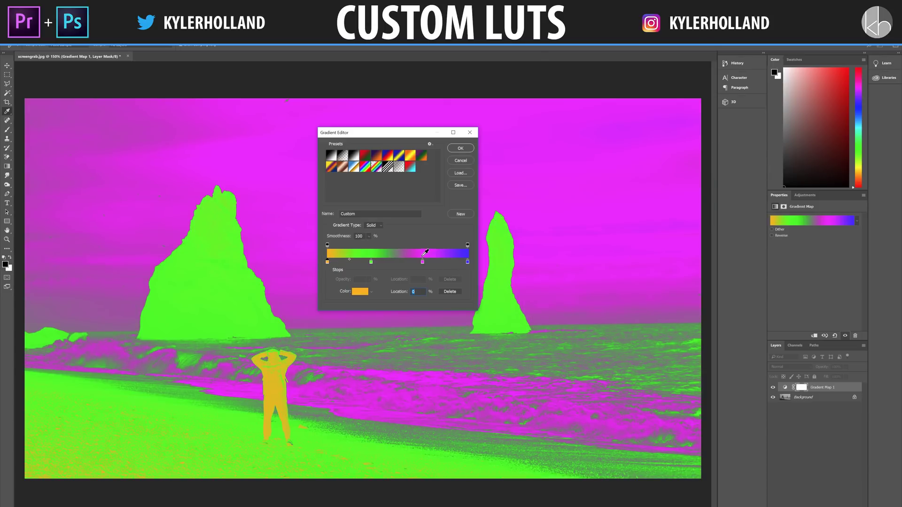
pyautogui.moveTo(422, 262); pyautogui.dragTo(409, 262)
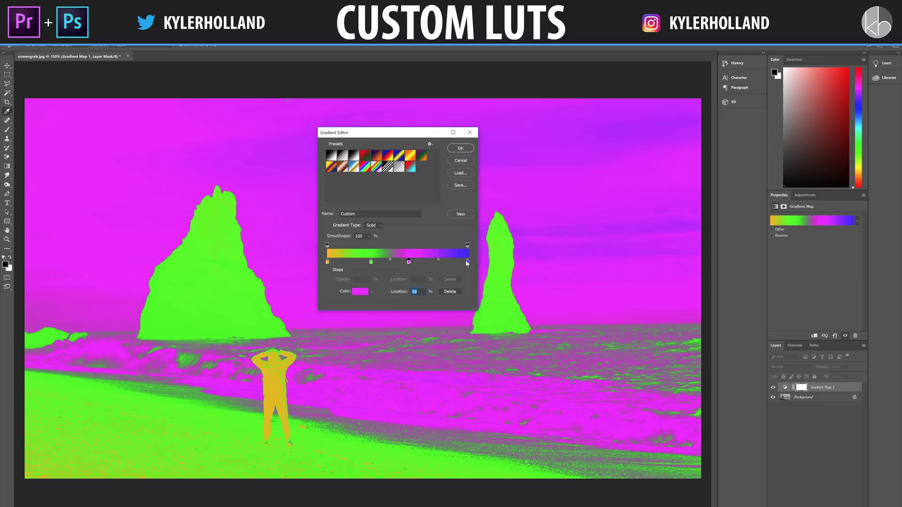
pyautogui.moveTo(468, 262); pyautogui.dragTo(407, 266)
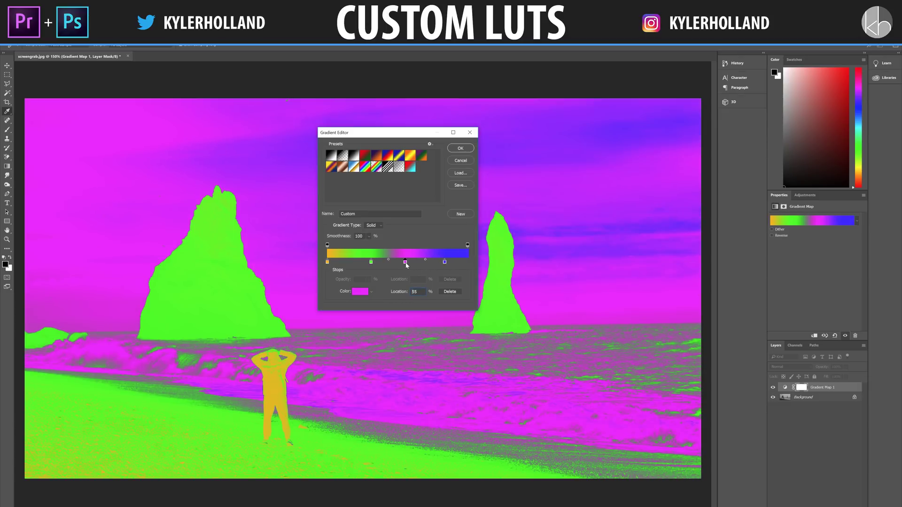
pyautogui.click(463, 149)
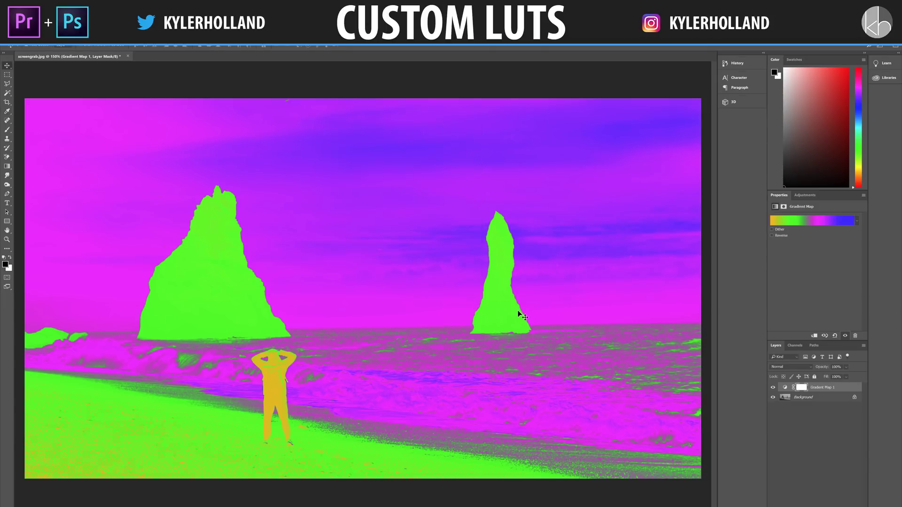
# Set the gradient map layer to Screen mode, try lower opacities and reverse the gradient
pyautogui.click(784, 368)
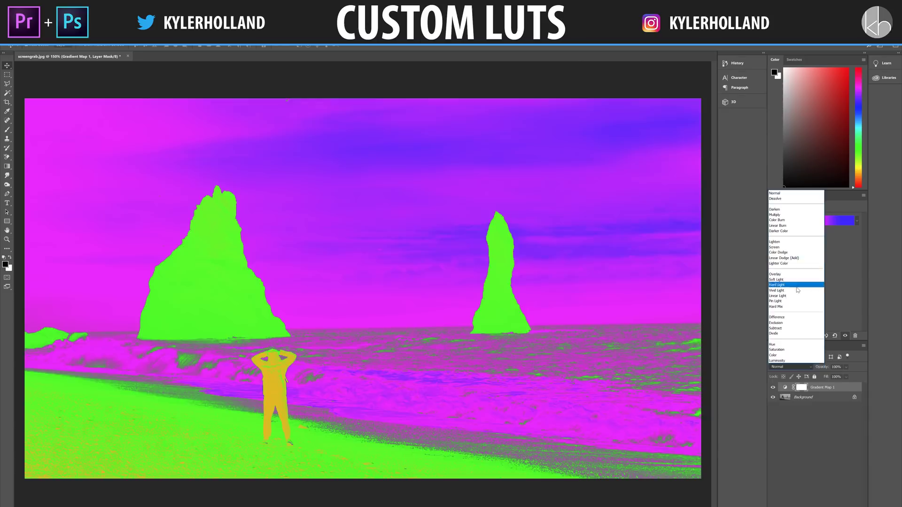
pyautogui.click(774, 247)
pyautogui.press('0')
pyautogui.press('9')
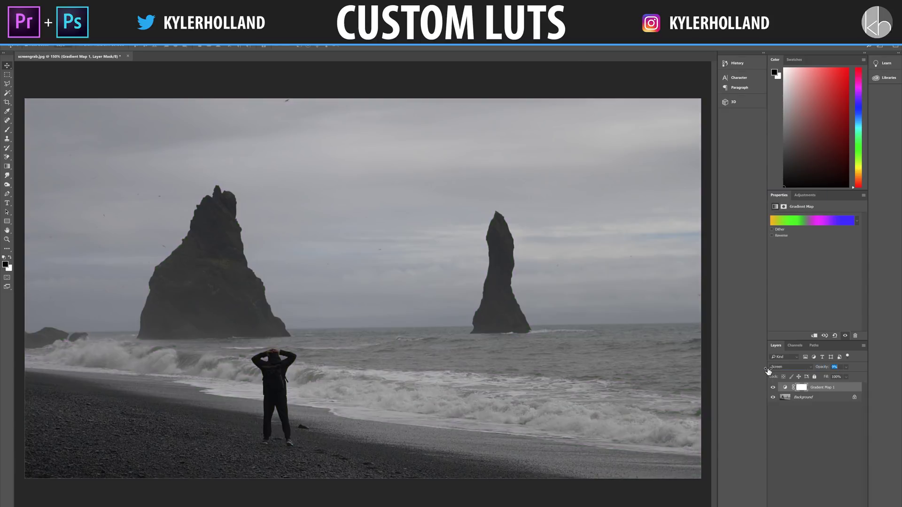
pyautogui.press('1')
pyautogui.press('7')
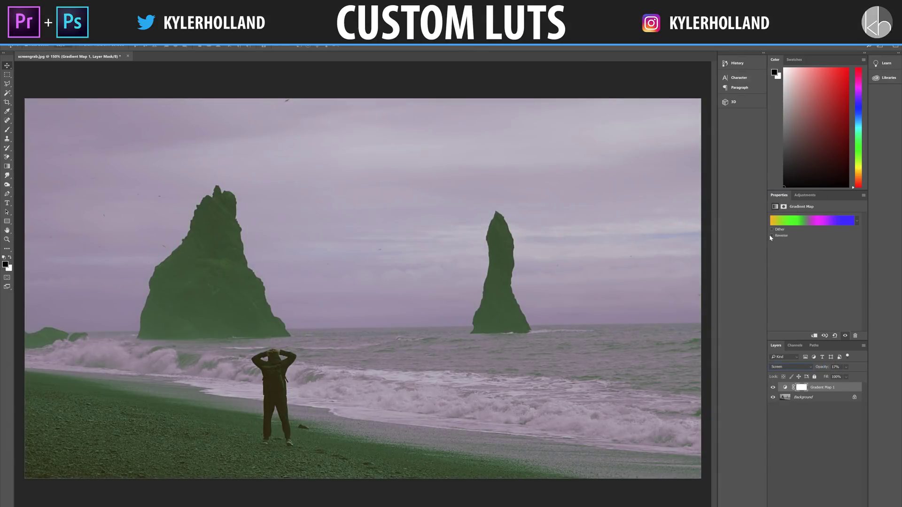
pyautogui.click(771, 236)
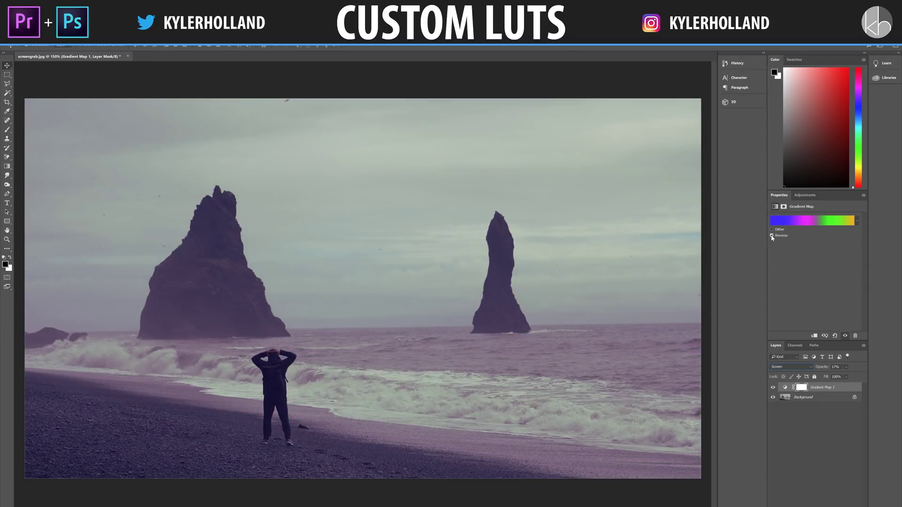
# Shift the magenta stop to about 65% and set the layer opacity to 11%
pyautogui.click(797, 221)
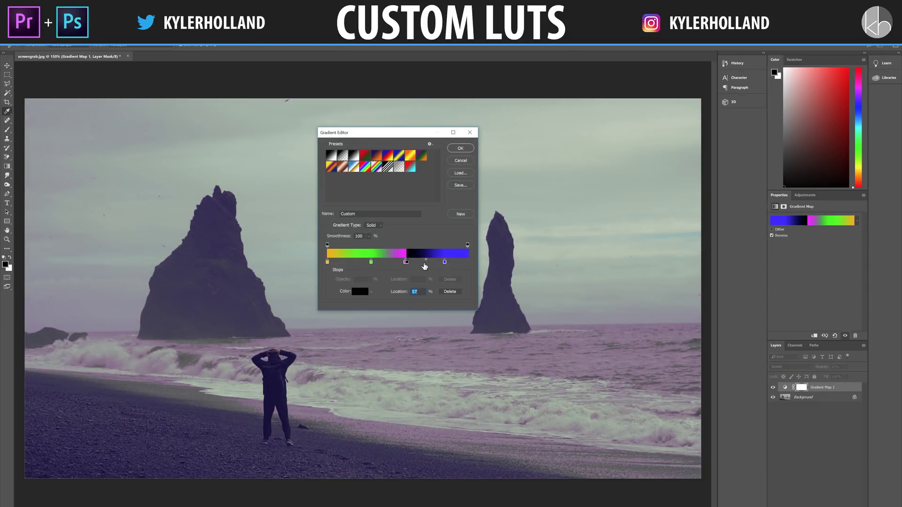
pyautogui.moveTo(407, 264)
pyautogui.mouseDown()
pyautogui.moveTo(418, 264)
pyautogui.moveTo(348, 265)
pyautogui.moveTo(396, 268)
pyautogui.mouseUp()
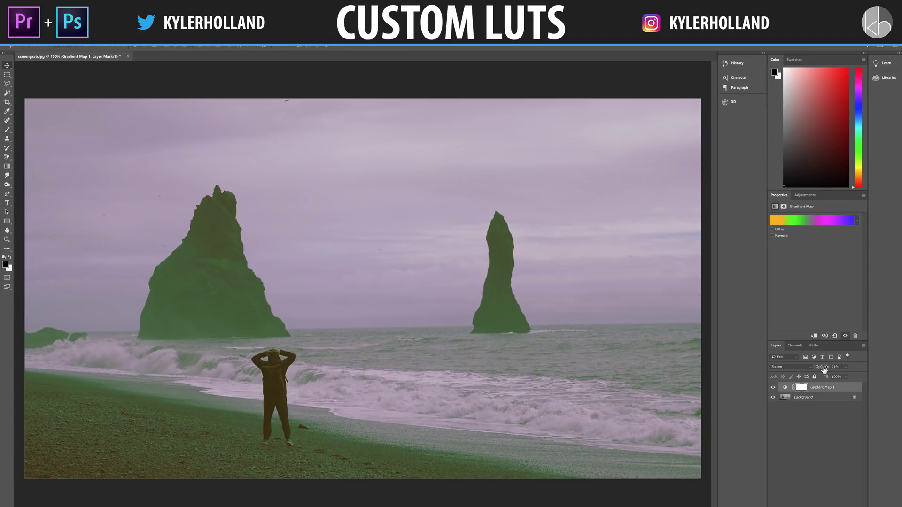
pyautogui.click(820, 368)
pyautogui.press('Return')
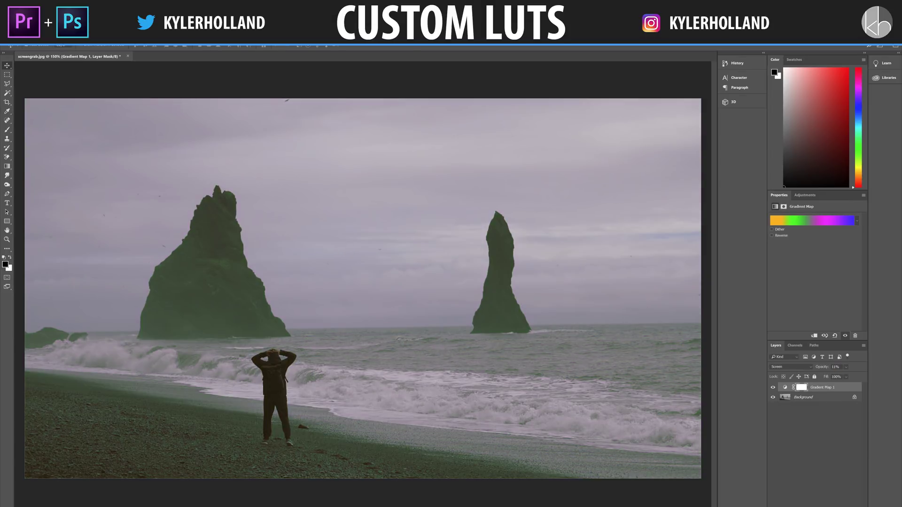
pyautogui.click(18, 41)
# Export the look as a CUBE colour lookup table named 'green fade'
pyautogui.moveTo(56, 125)
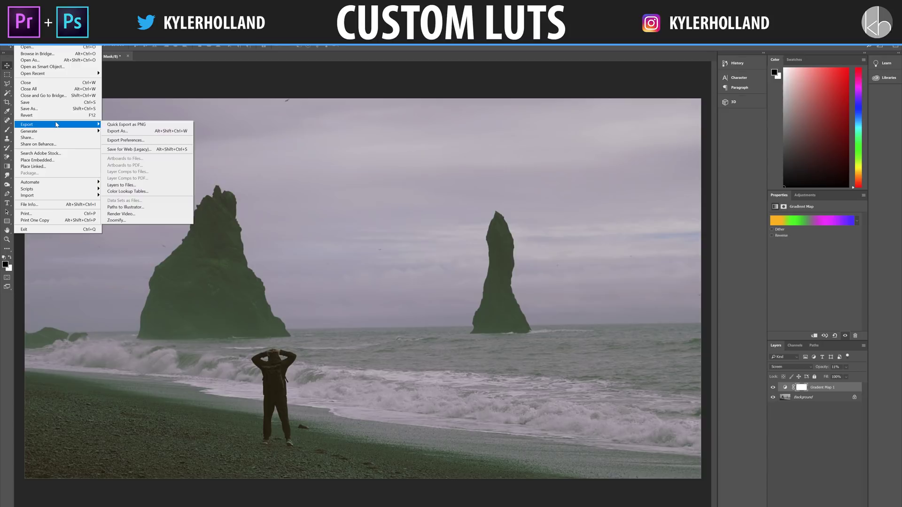
pyautogui.click(159, 194)
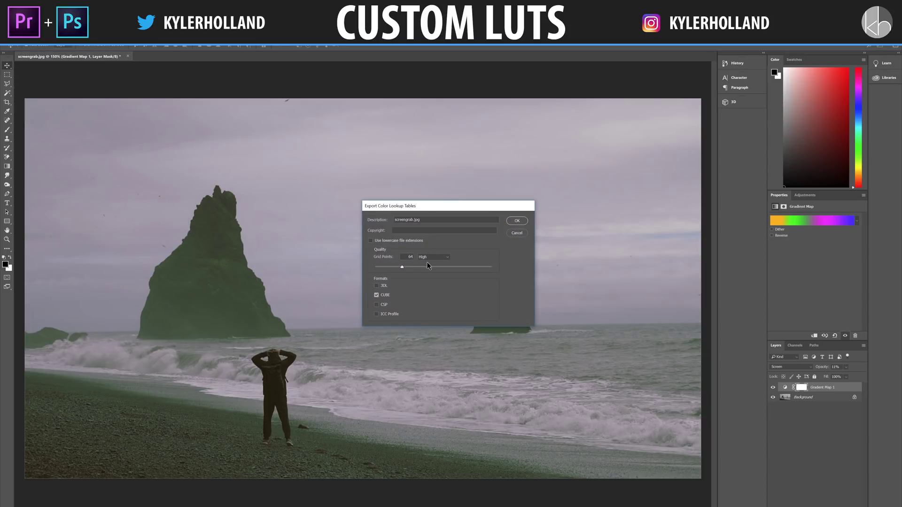
pyautogui.click(516, 221)
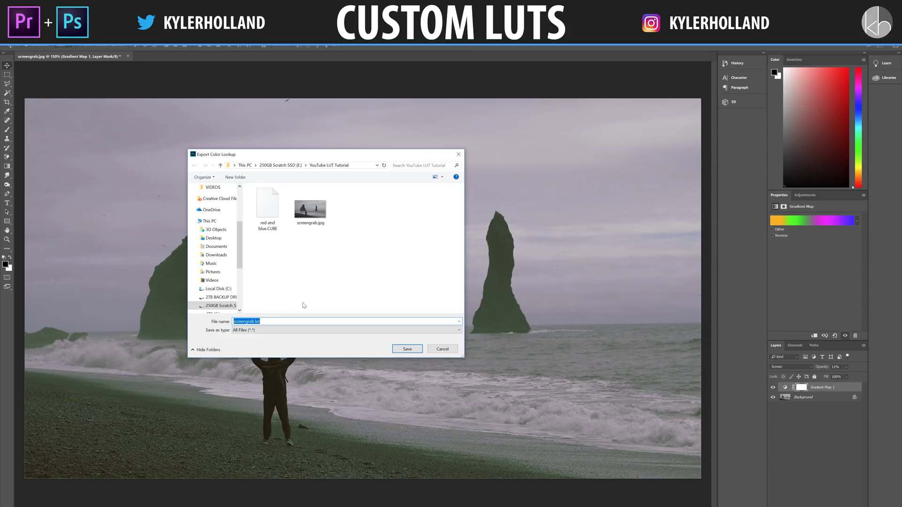
pyautogui.write('green f')
pyautogui.press('Return')
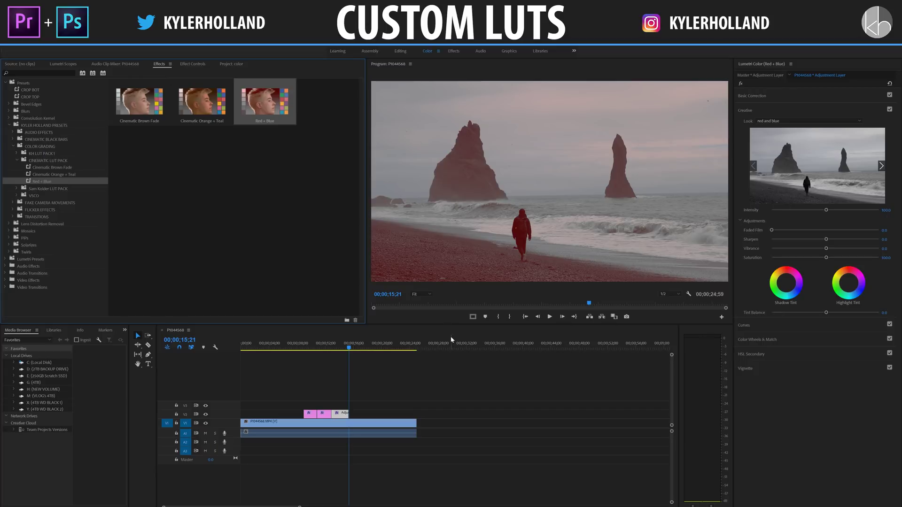
# Load green fade.CUBE from disk as the Lumetri Creative look
pyautogui.click(772, 121)
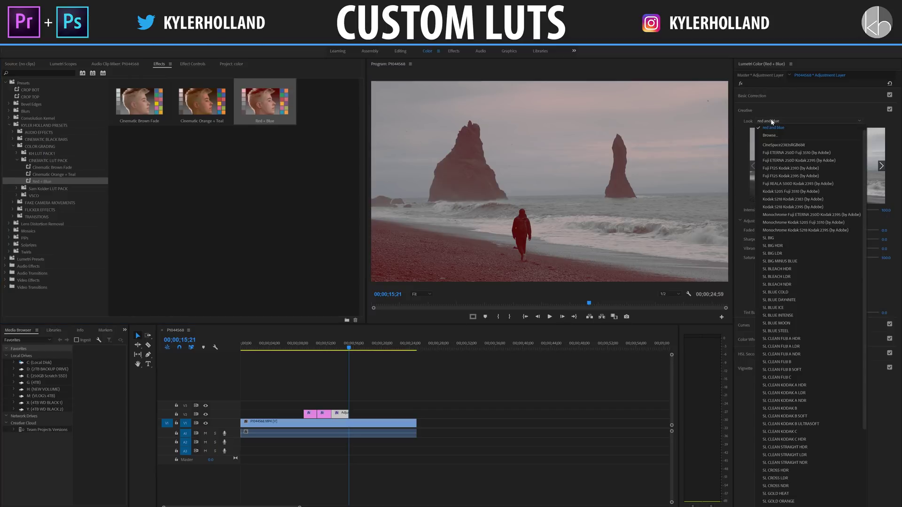
pyautogui.click(770, 135)
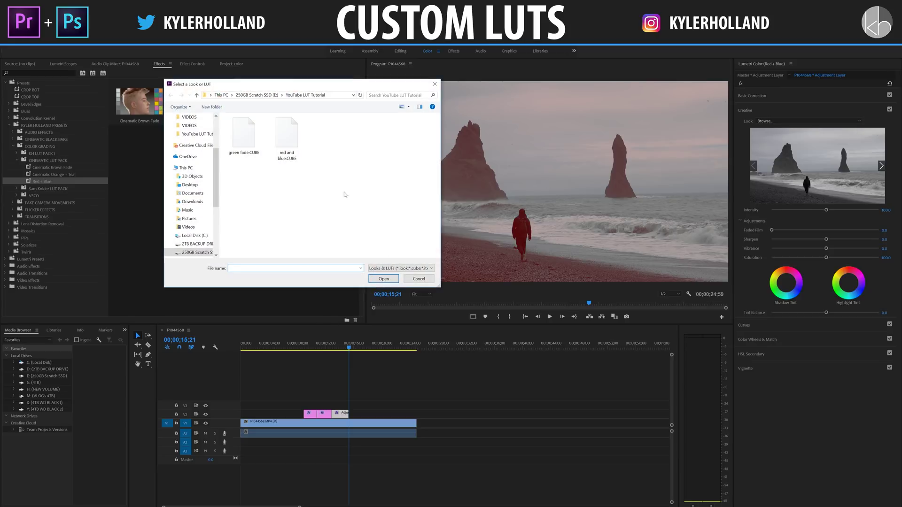
pyautogui.click(239, 135)
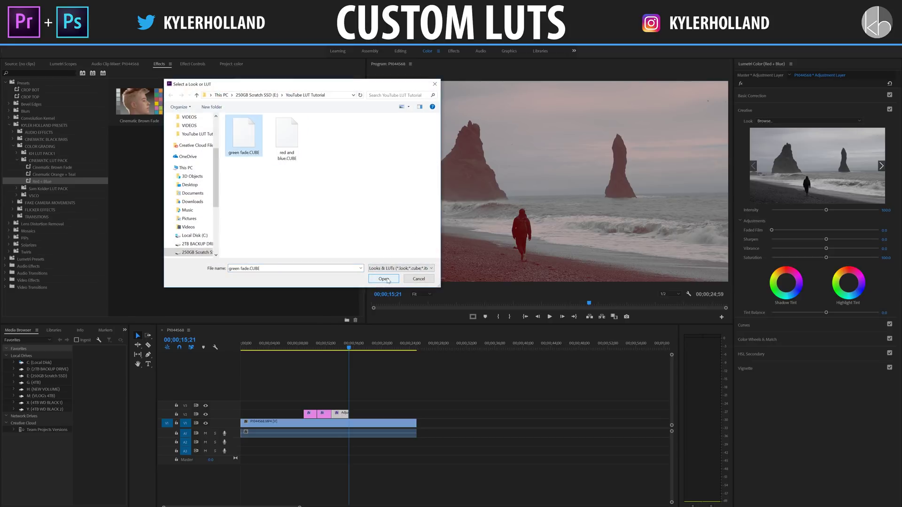
pyautogui.click(388, 280)
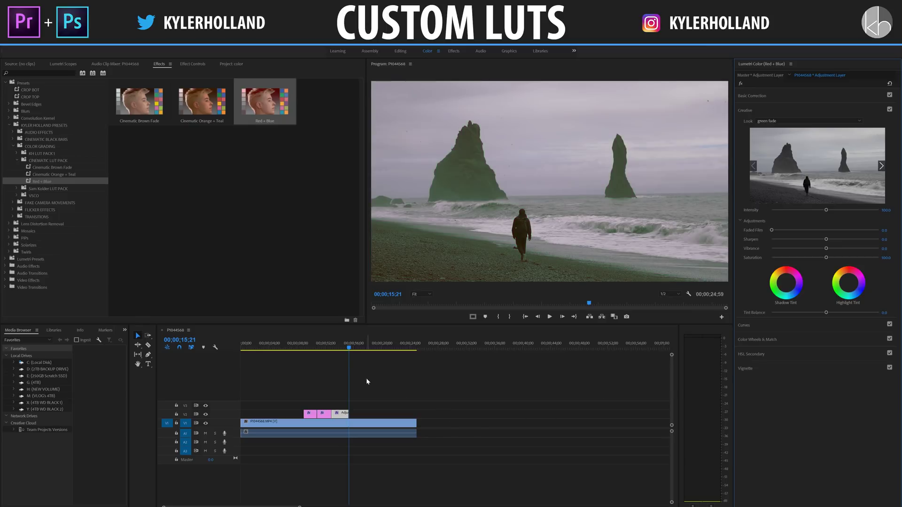
# Save the adjustment layer's Lumetri Color effect as a preset named 'Green Fade'
pyautogui.hotkey('shift', '5')
pyautogui.click(30, 197)
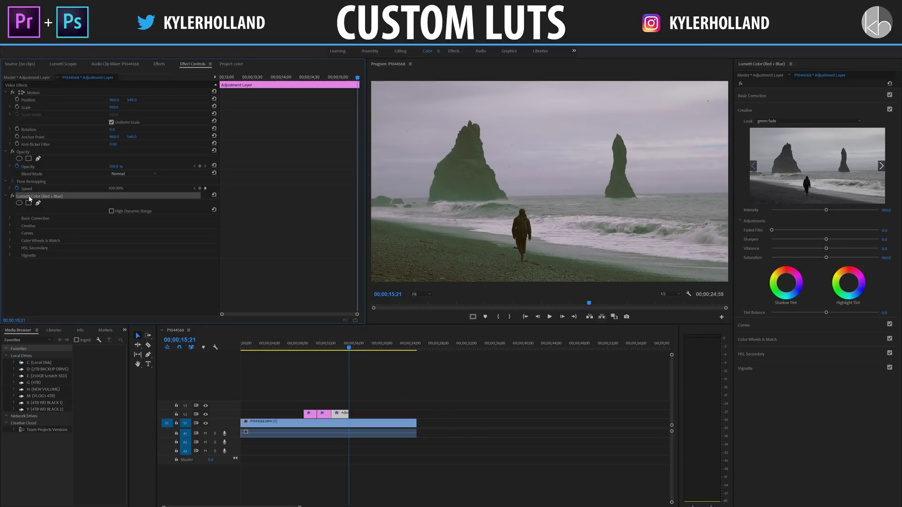
pyautogui.rightClick(30, 198)
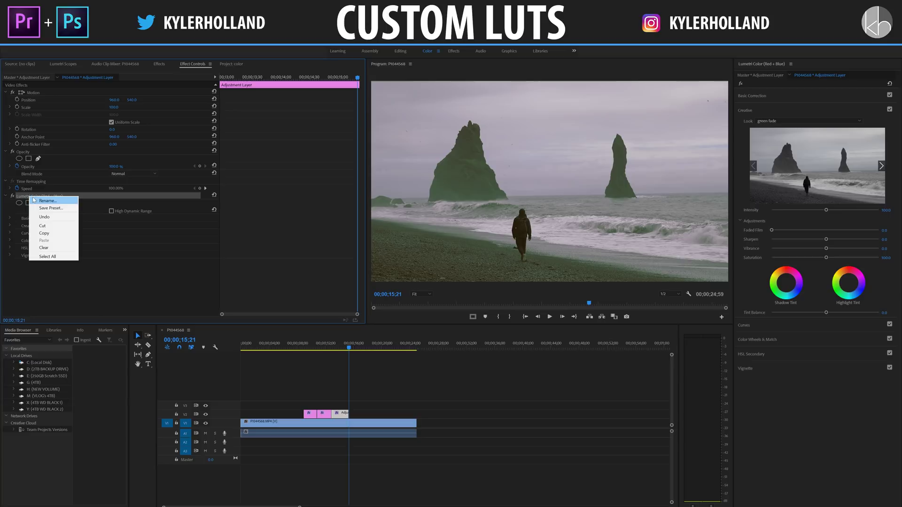
pyautogui.click(51, 208)
pyautogui.write('Green')
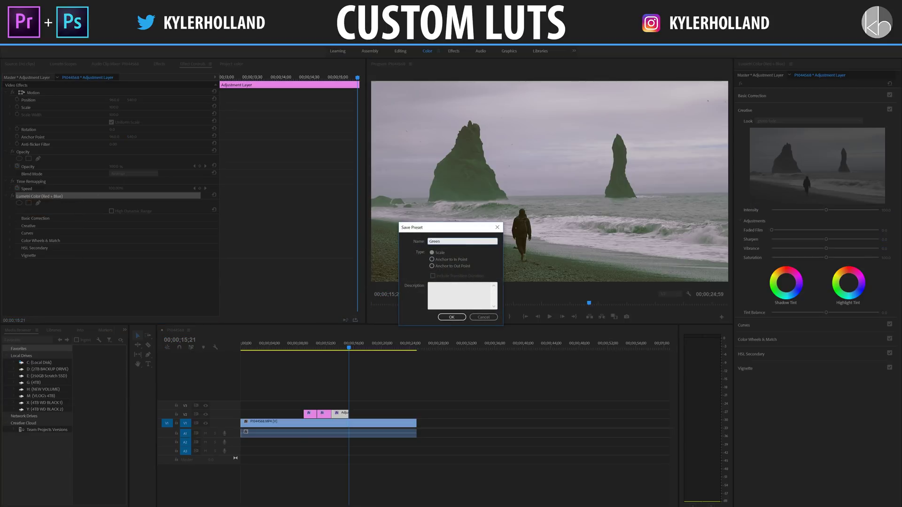
pyautogui.press('Return')
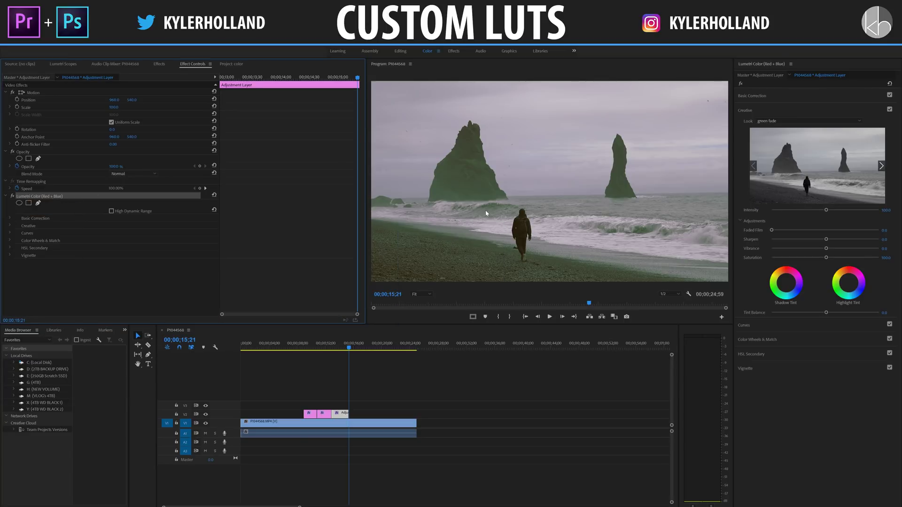
# Move the Green Fade preset into the CINEMATIC LUT PACK bin
pyautogui.click(160, 64)
pyautogui.click(31, 104)
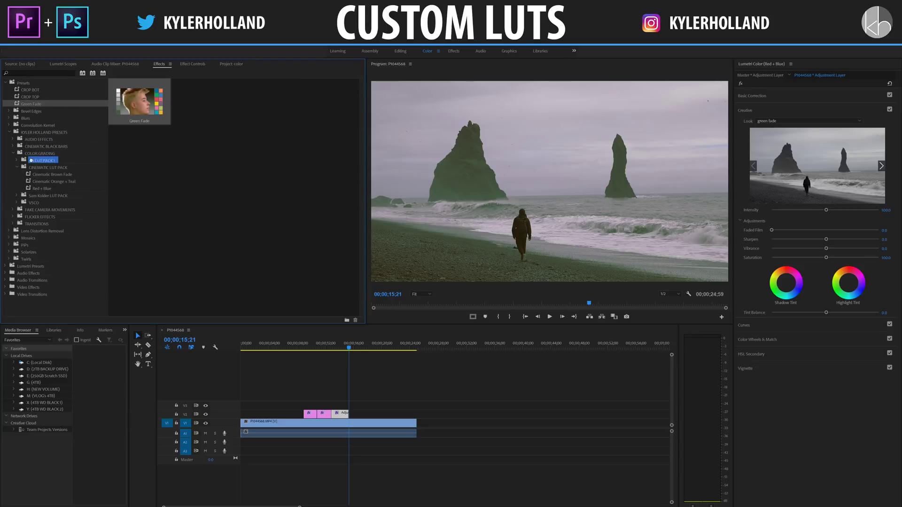
pyautogui.doubleClick(34, 167)
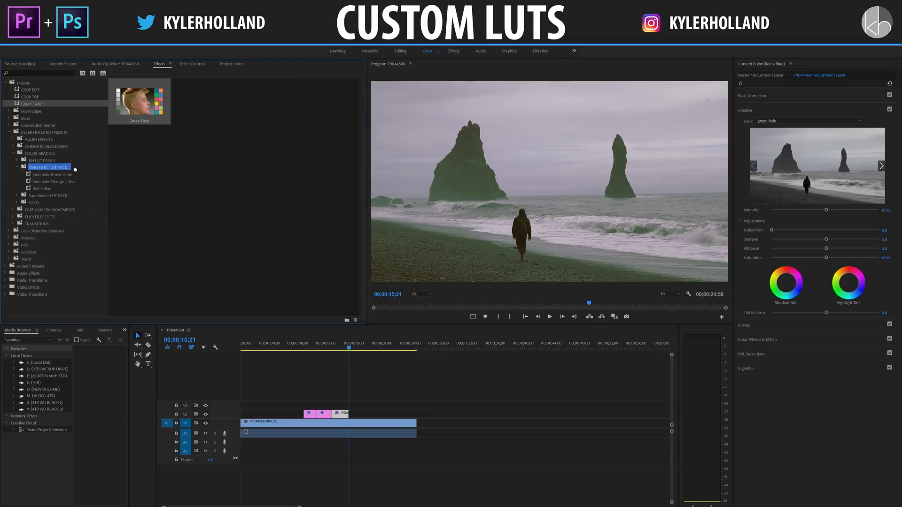
pyautogui.moveTo(75, 170); pyautogui.dragTo(76, 173)
pyautogui.press('Return')
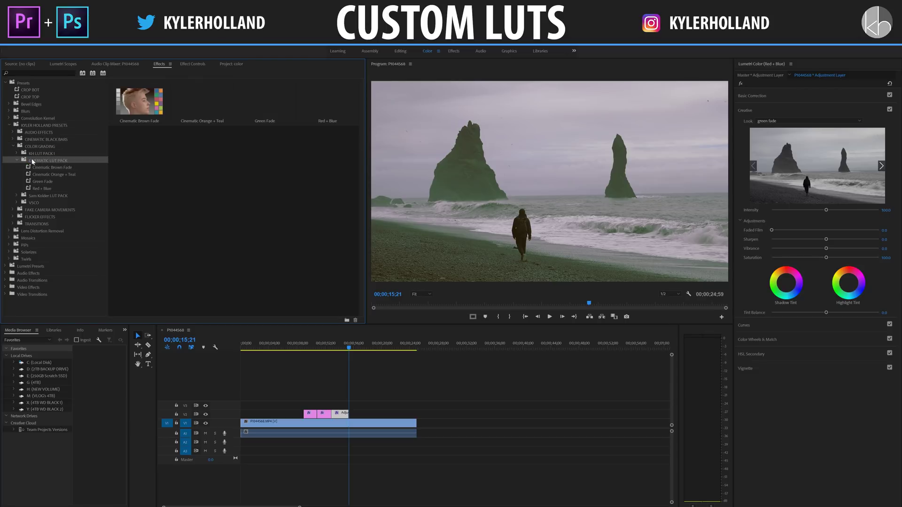